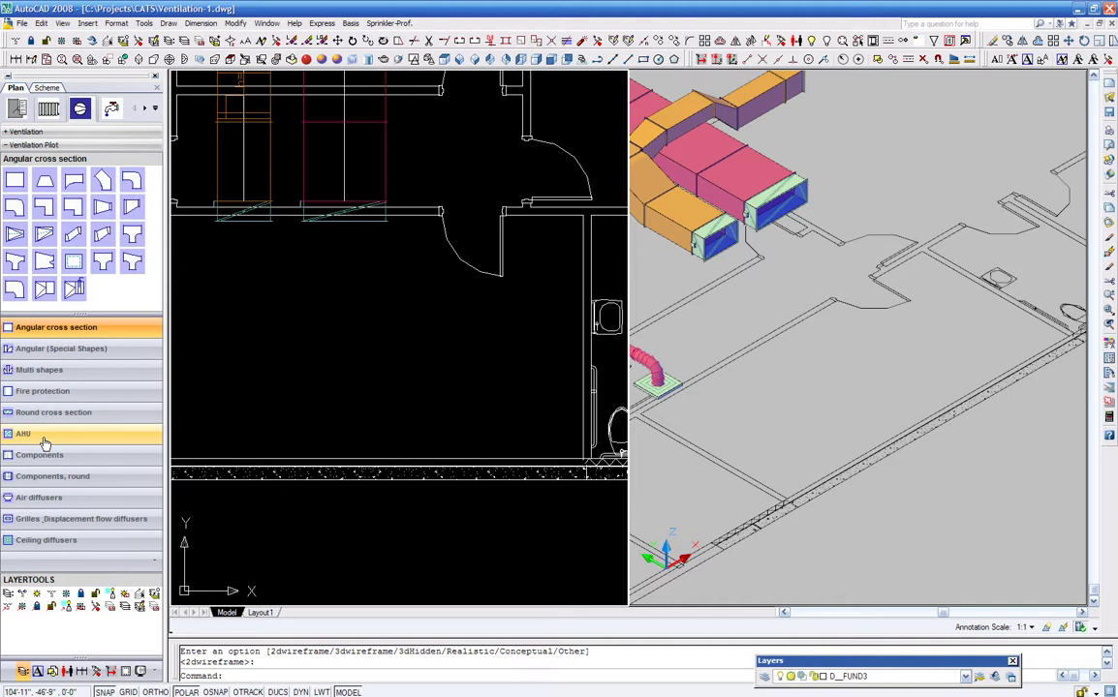
Step: Start a freely placed AHU fan unit measuring 48 x 48 x 48 in
click(44, 444)
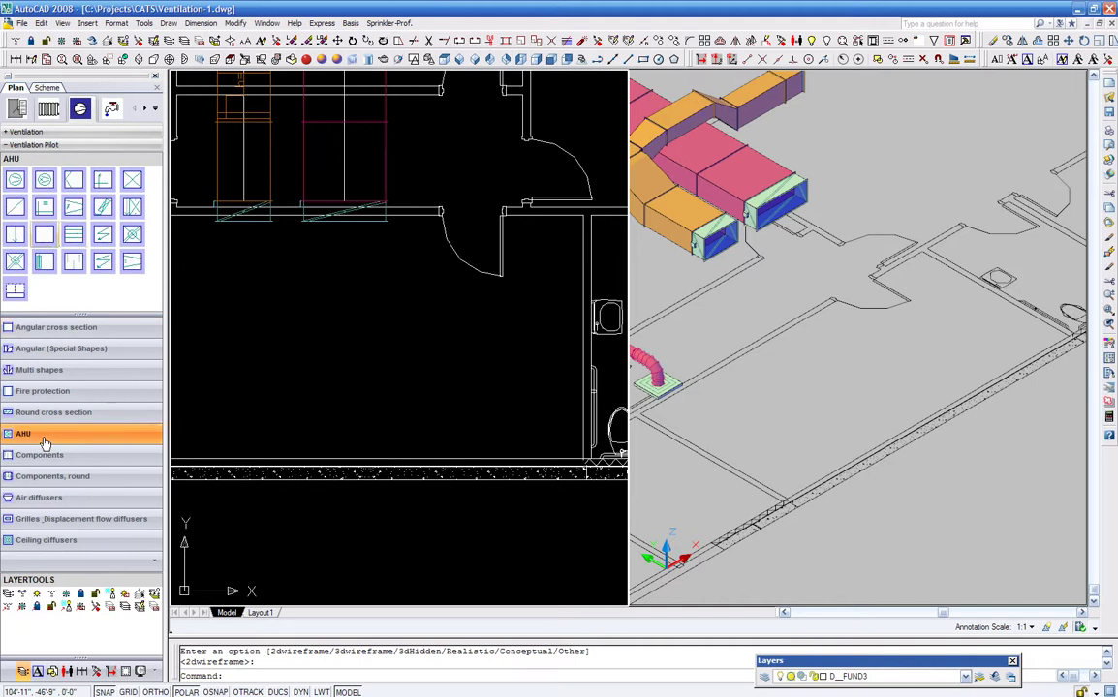
click(15, 182)
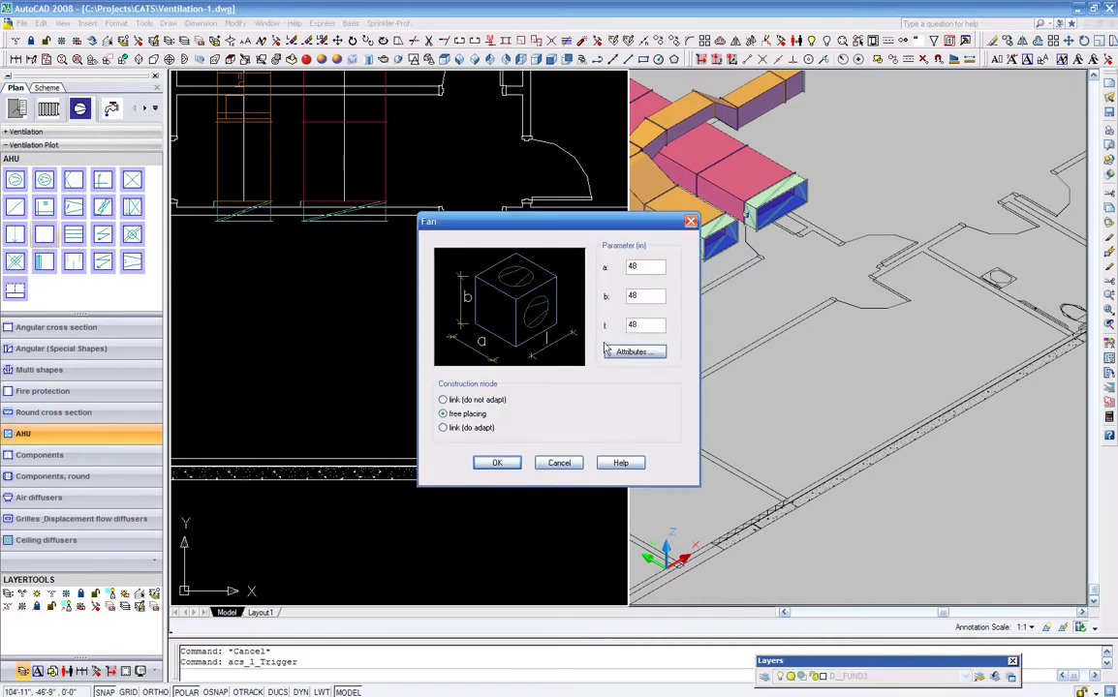
click(496, 463)
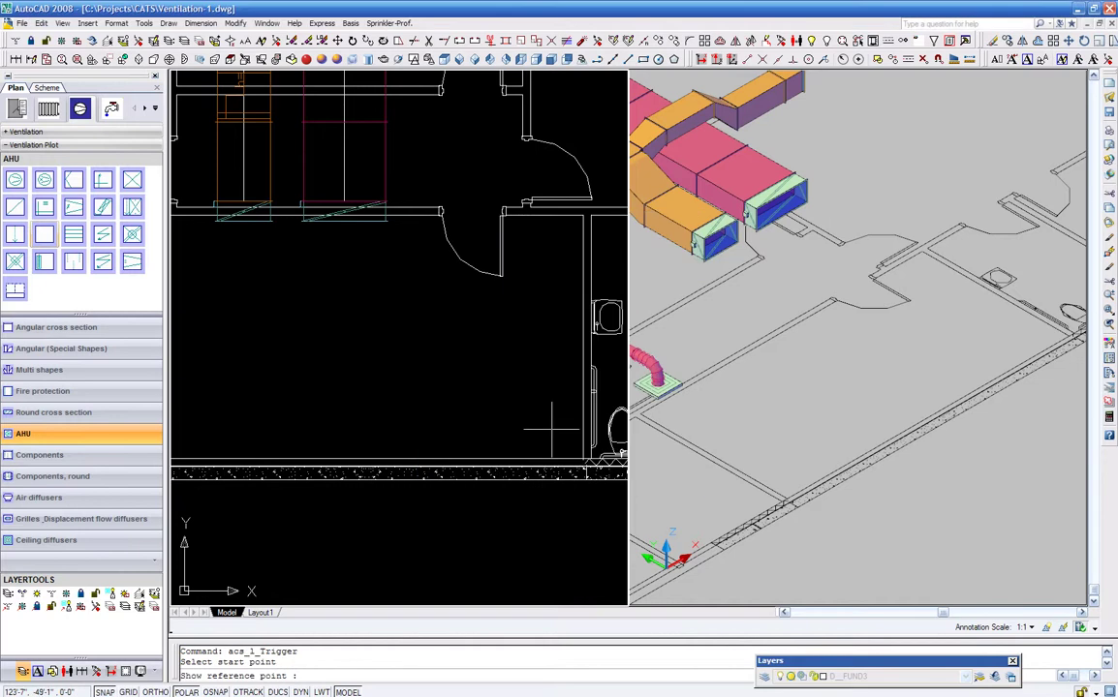
Step: Position the fan from the room's lower-right corner with offsets of -6 in at 0° and 6 in at 90°, bottom edge height 0
click(747, 59)
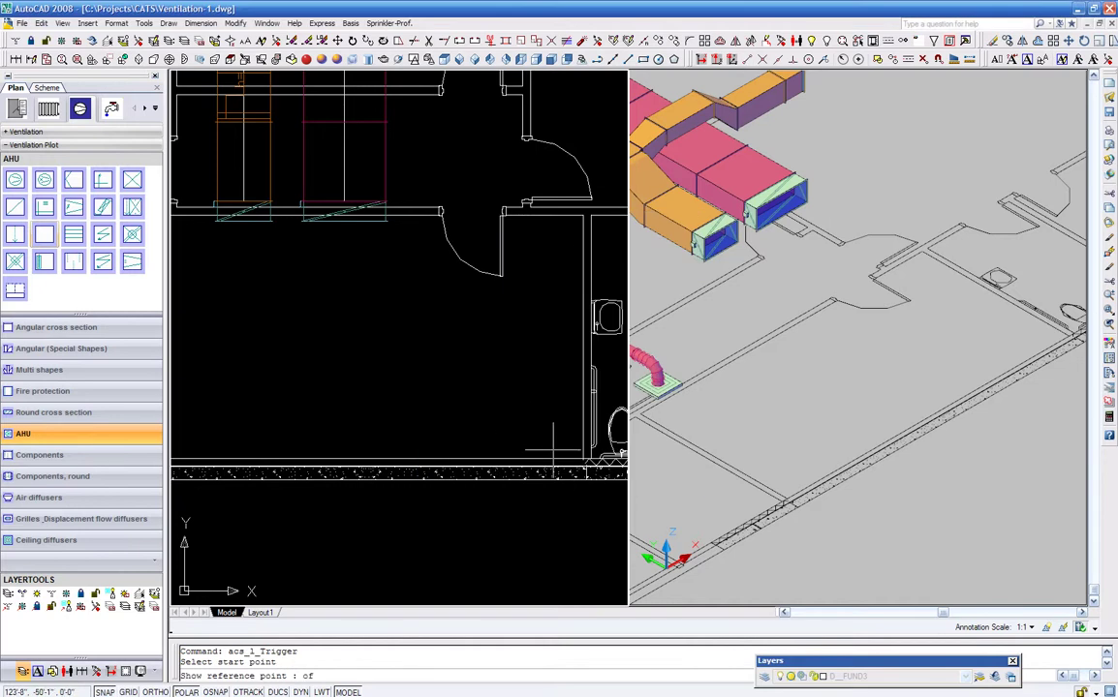
click(582, 459)
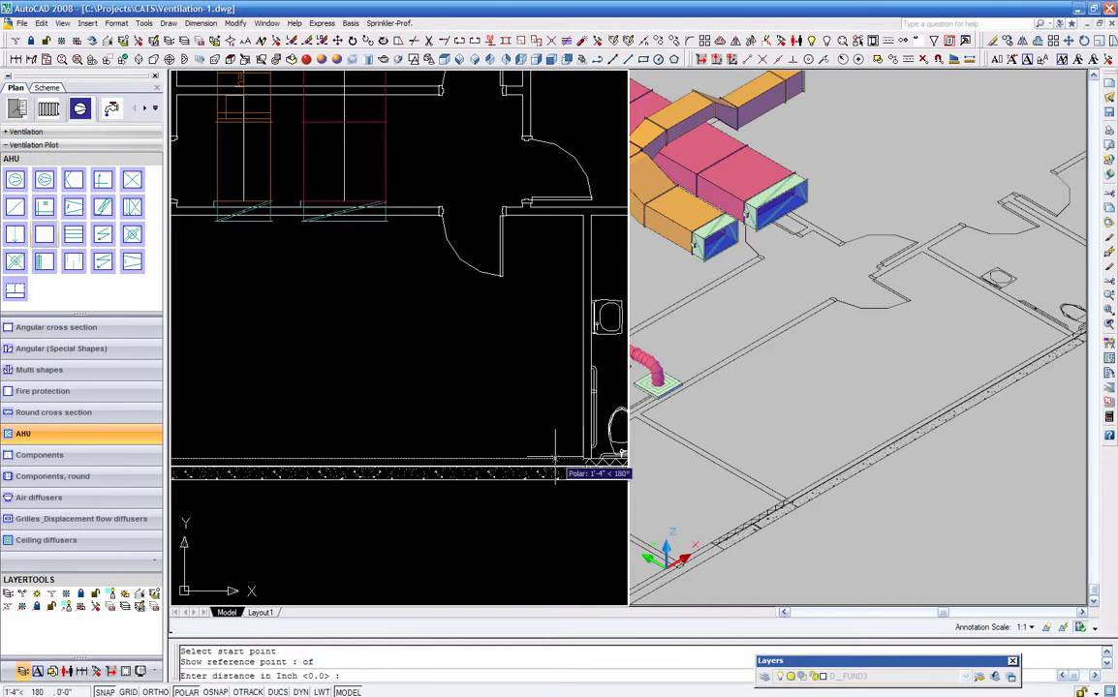
key(Return)
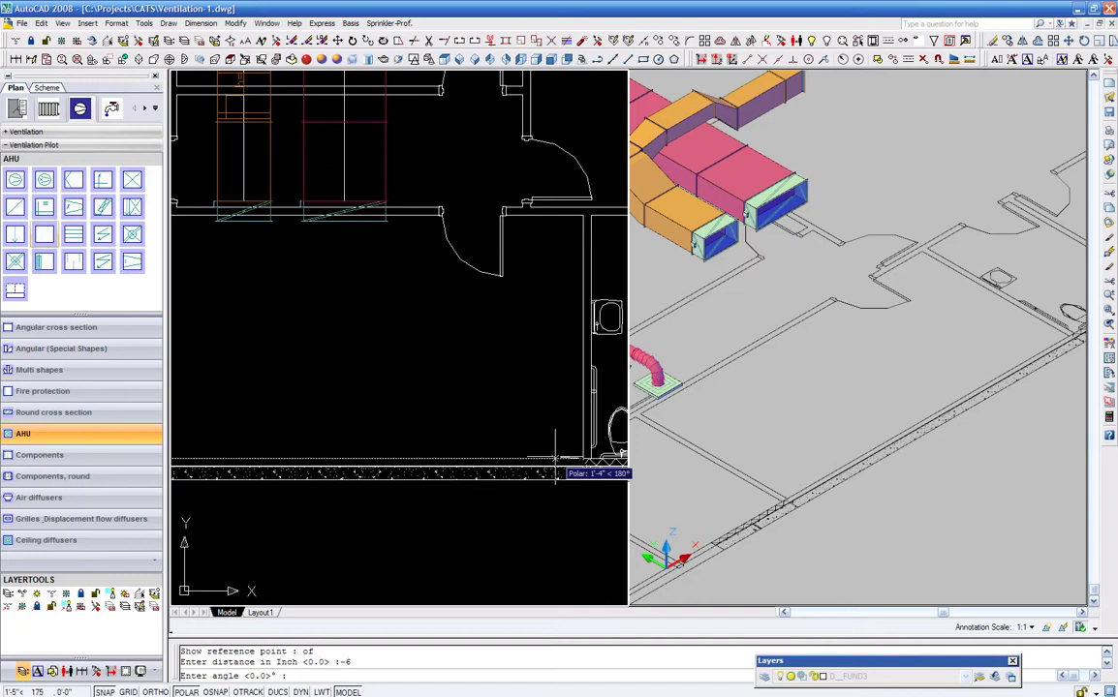
click(566, 452)
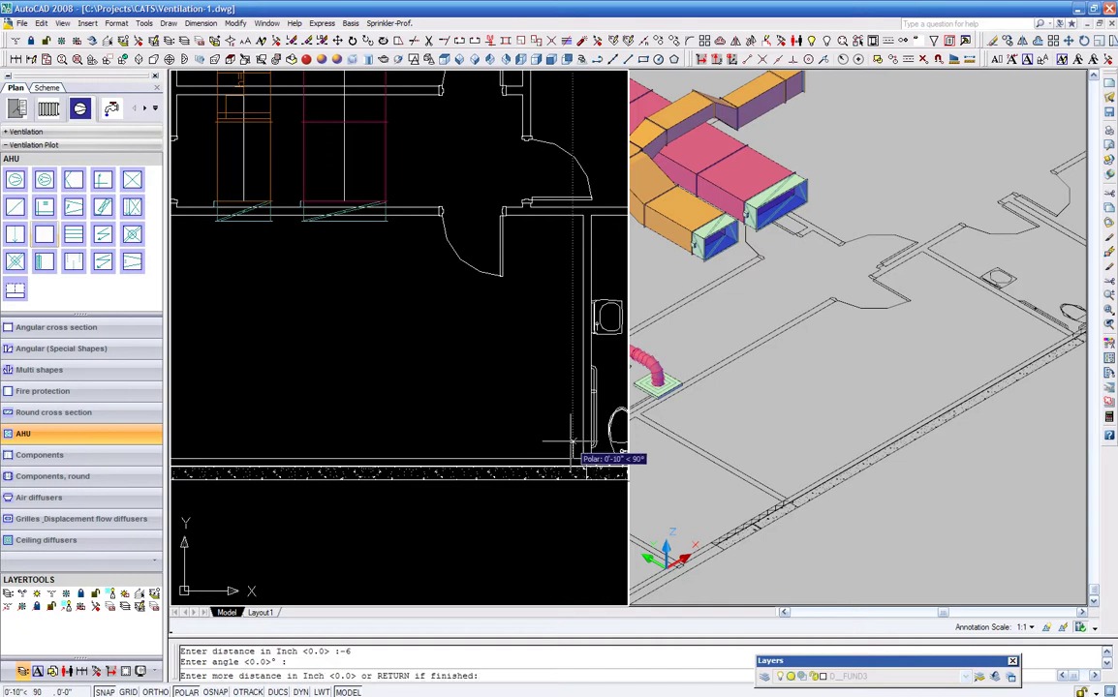
text(6)
key(Return)
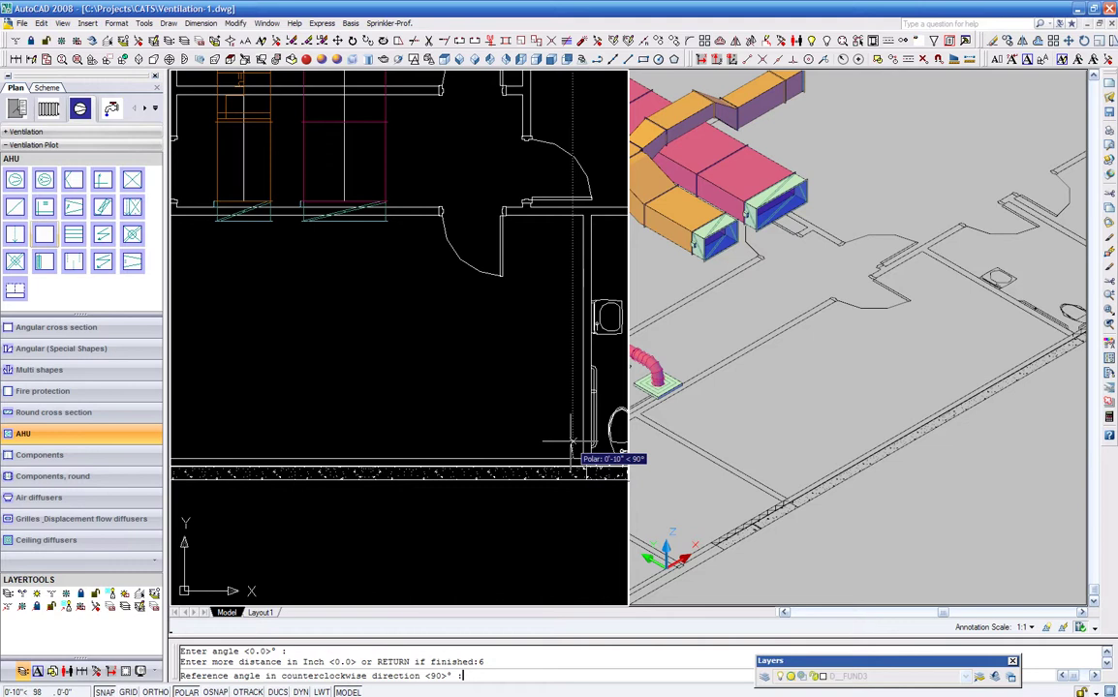
key(Return)
key(Return)
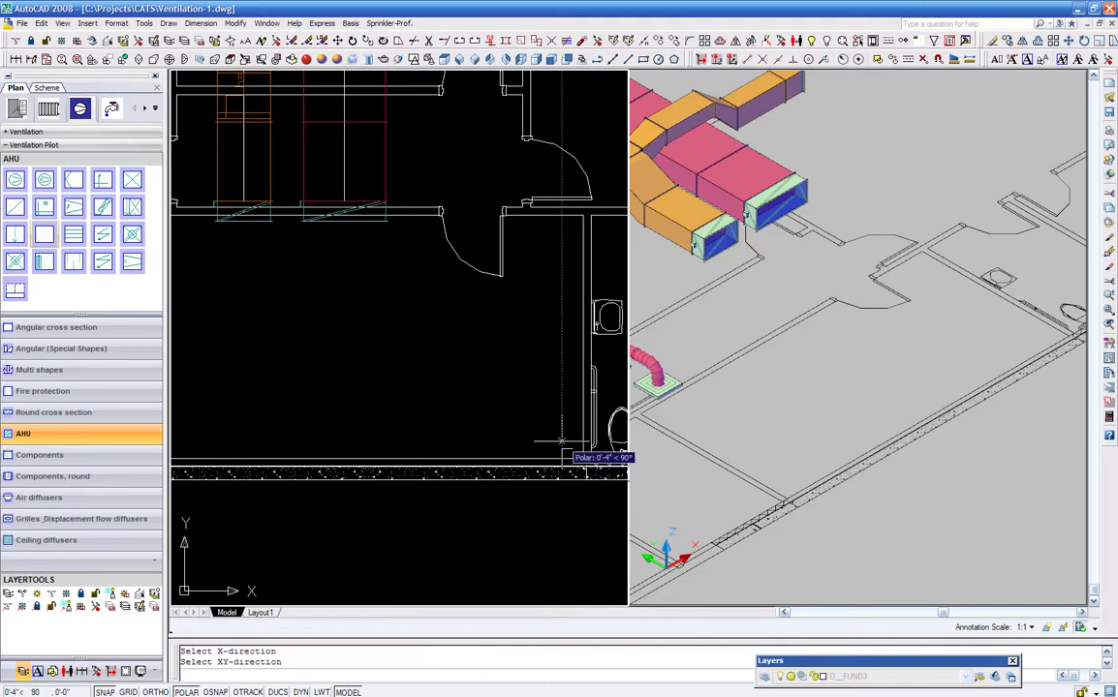
click(560, 443)
key(Return)
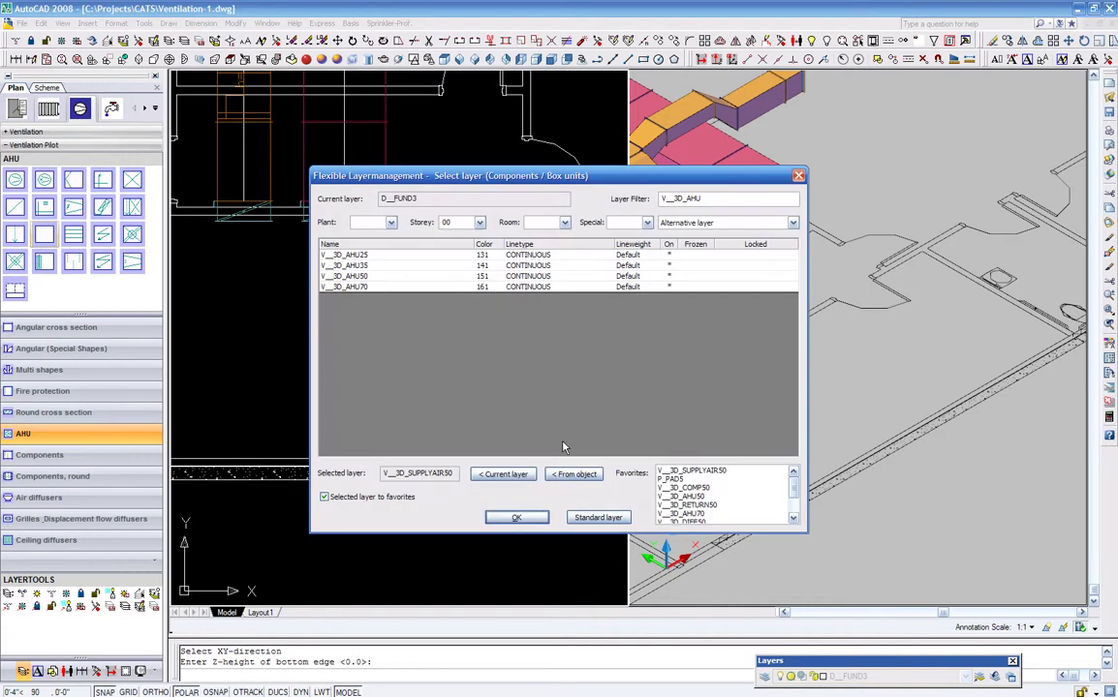
Step: Assign the fan to layer V__3D_AHU50 and rotate it 90° once before accepting its position
click(499, 277)
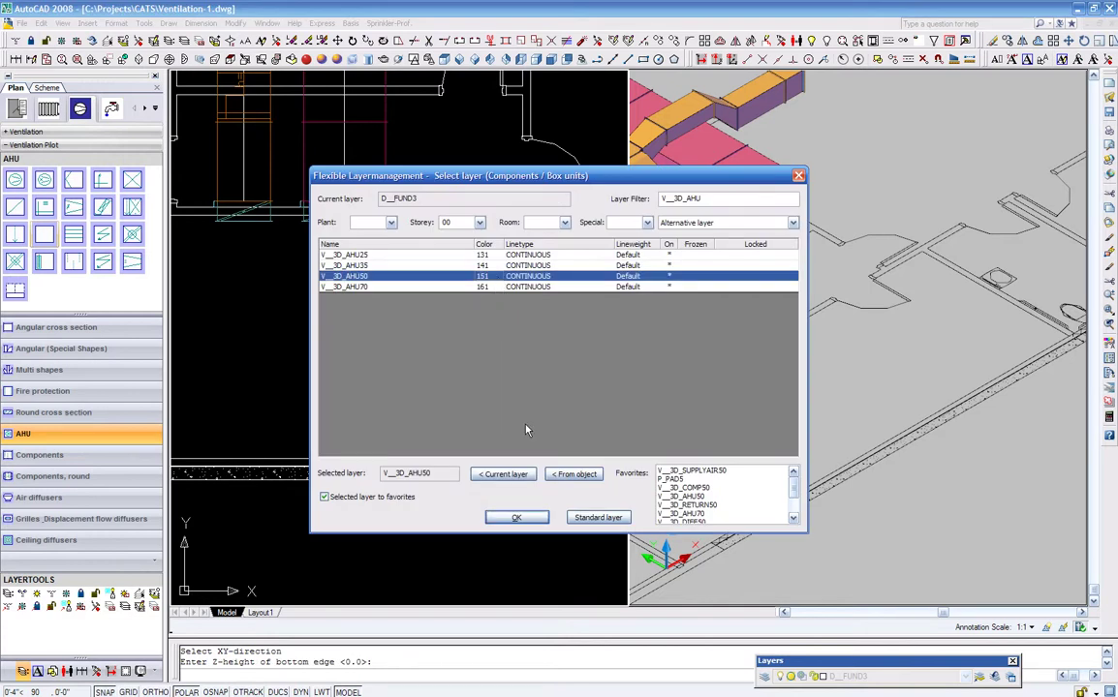
click(521, 517)
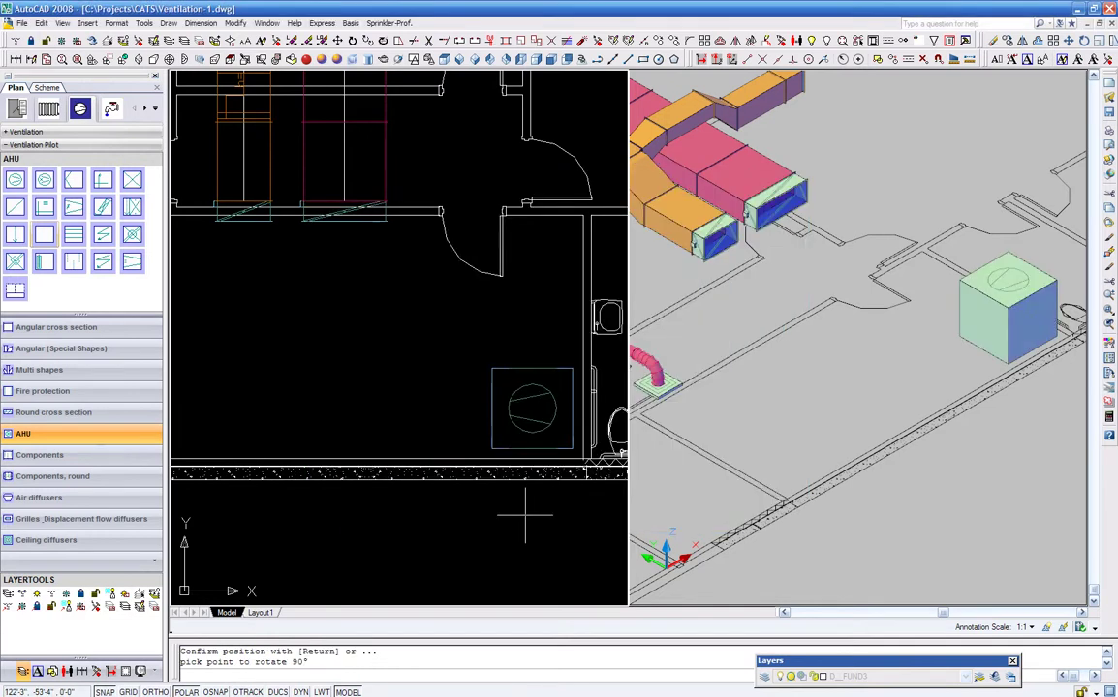
click(525, 515)
key(Return)
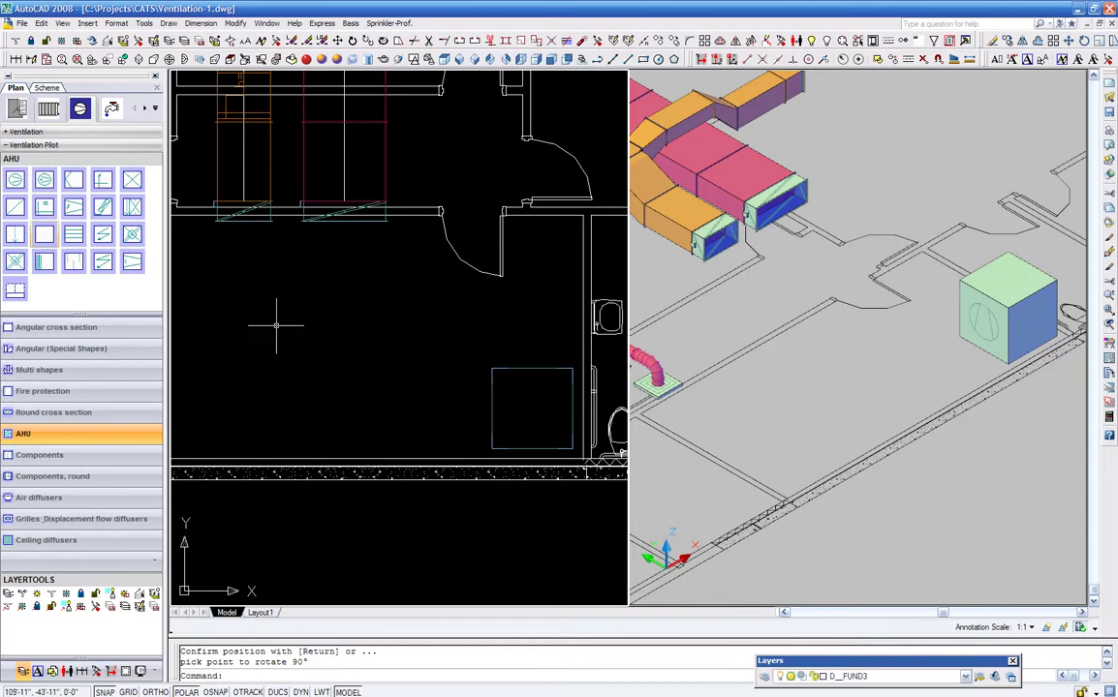
Step: Link a 48 x 48 x 12 in cooling coil, without adapting, to the fan's front face on layer V__3D_AHU50
click(133, 184)
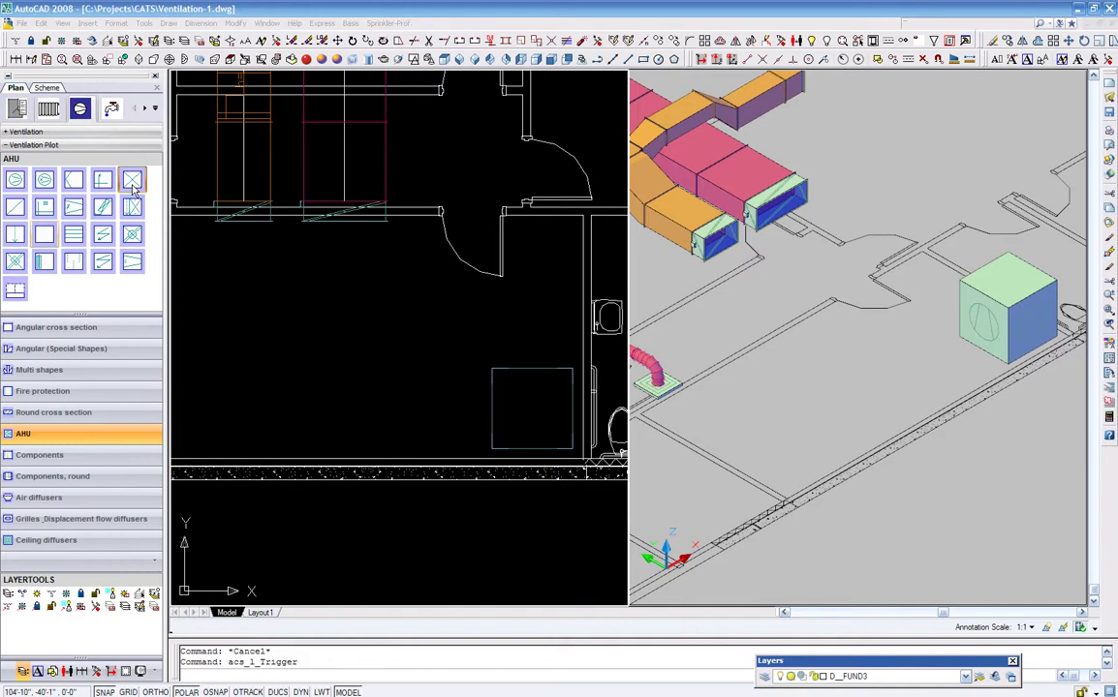
drag(646, 325, 608, 330)
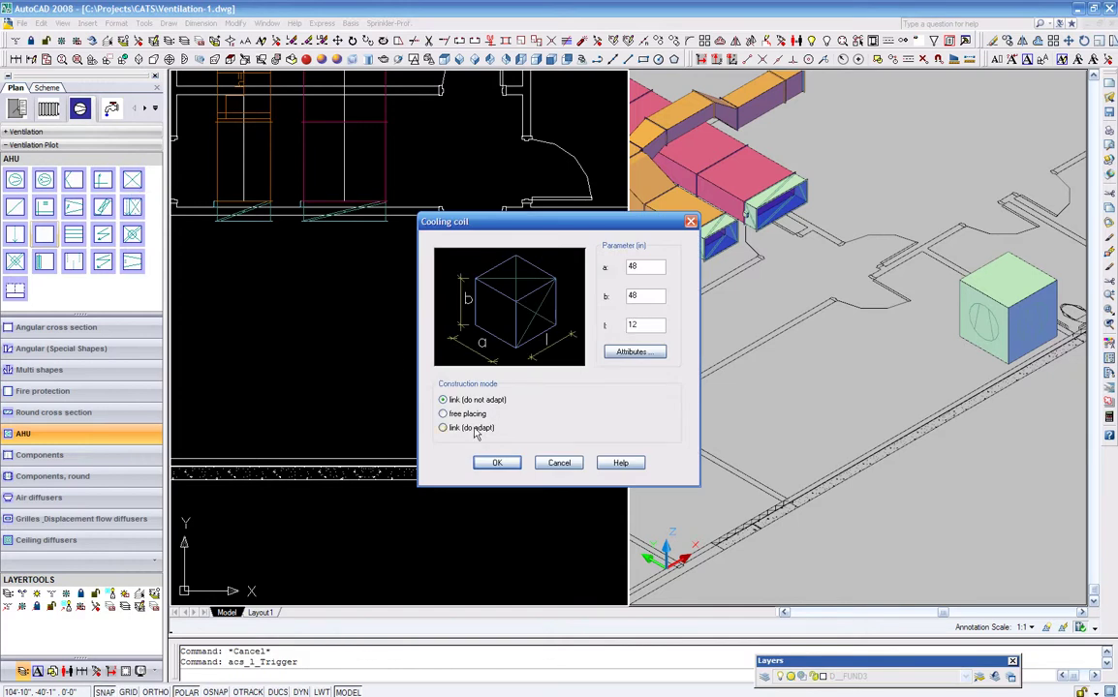
click(494, 463)
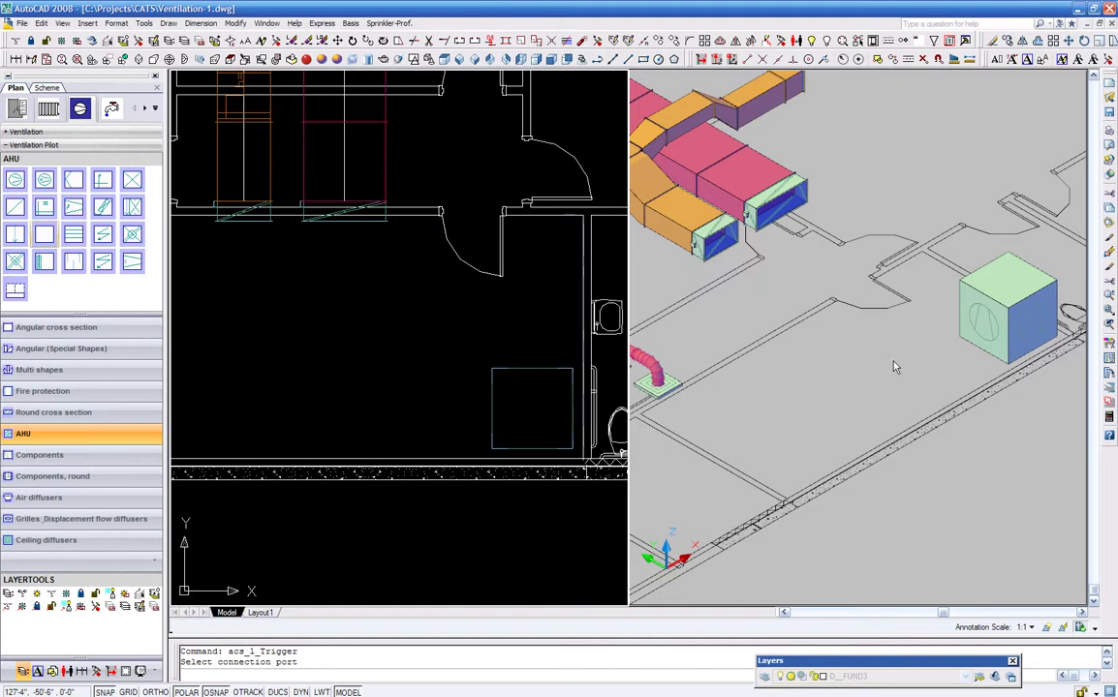
click(1003, 327)
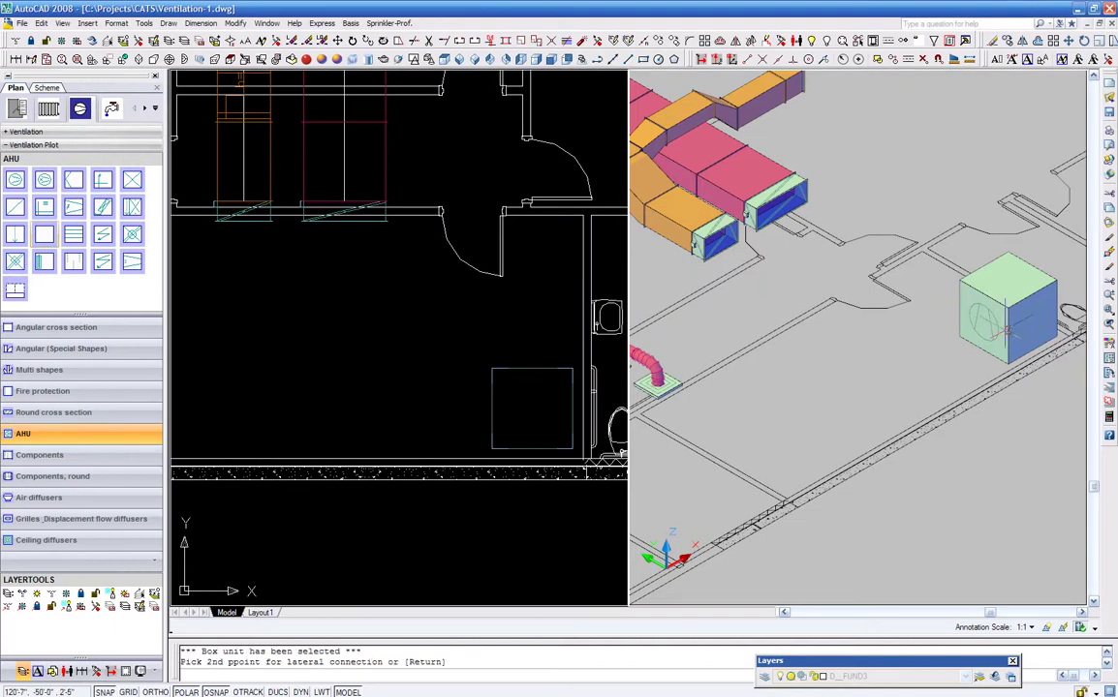
click(1005, 339)
click(497, 276)
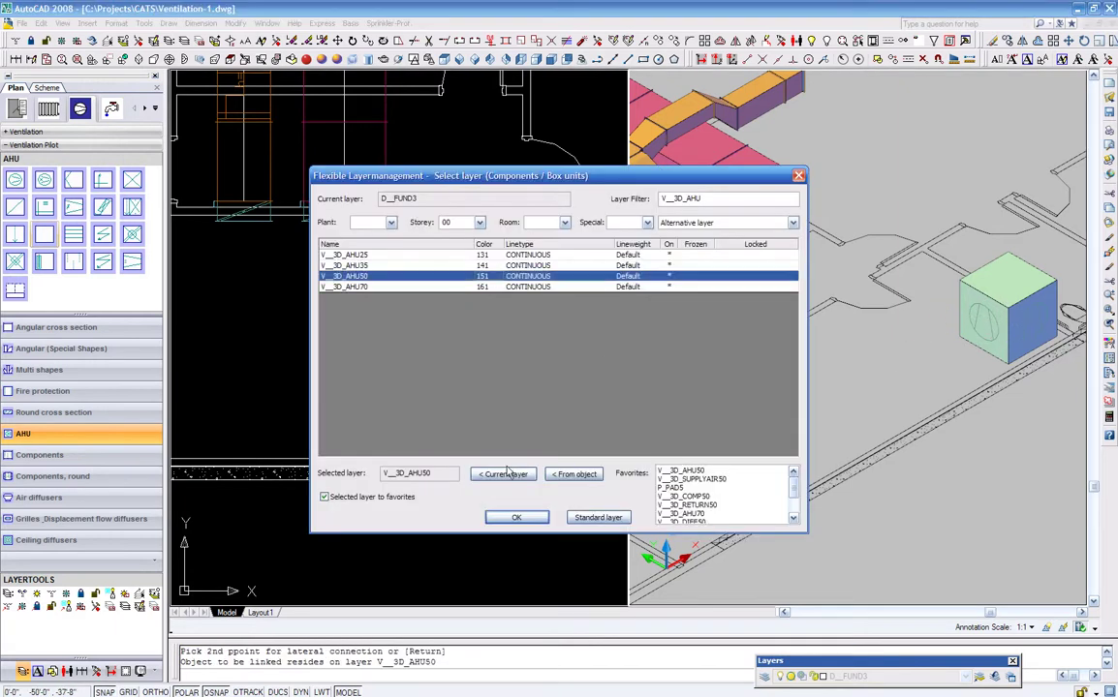
click(516, 517)
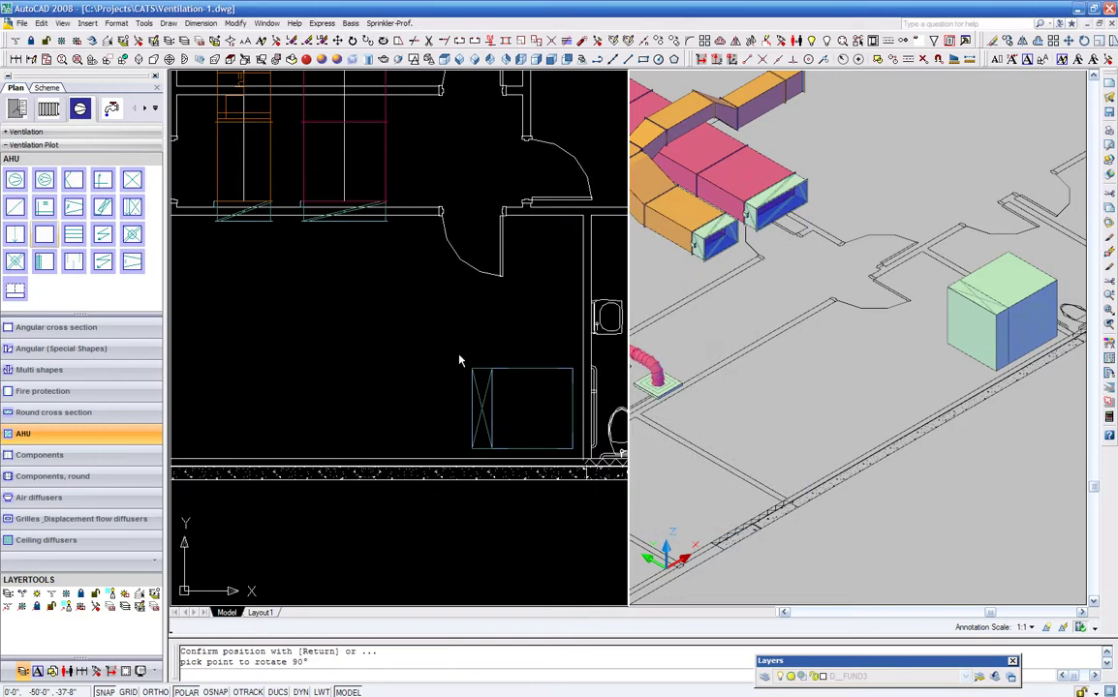
key(Return)
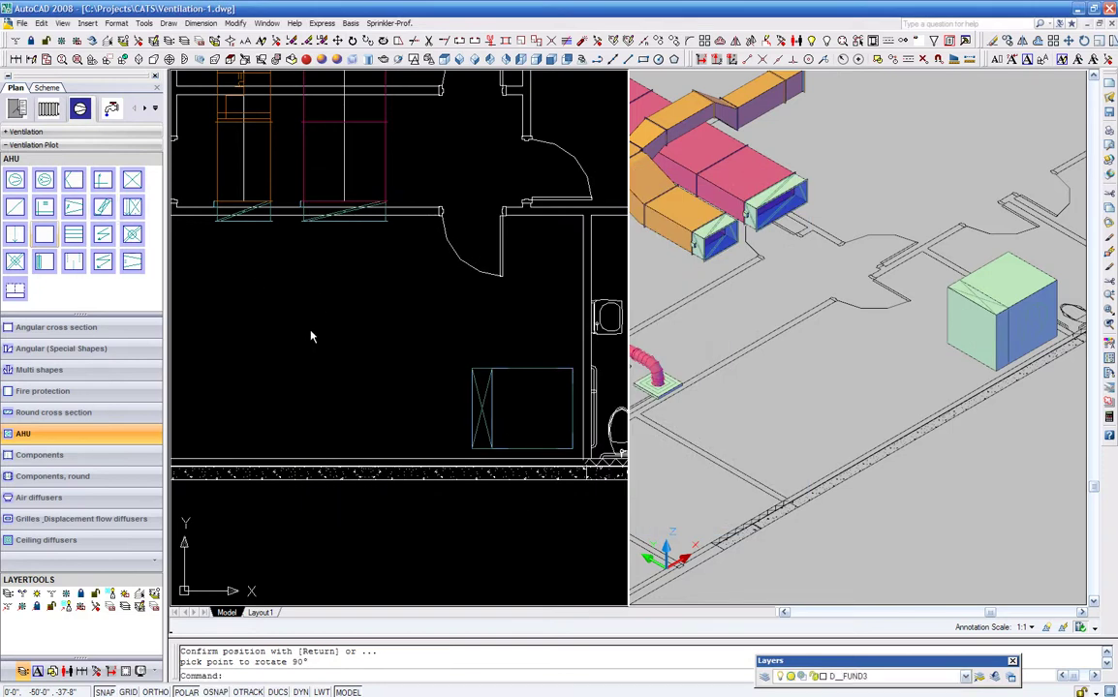
right_click(311, 336)
key(Escape)
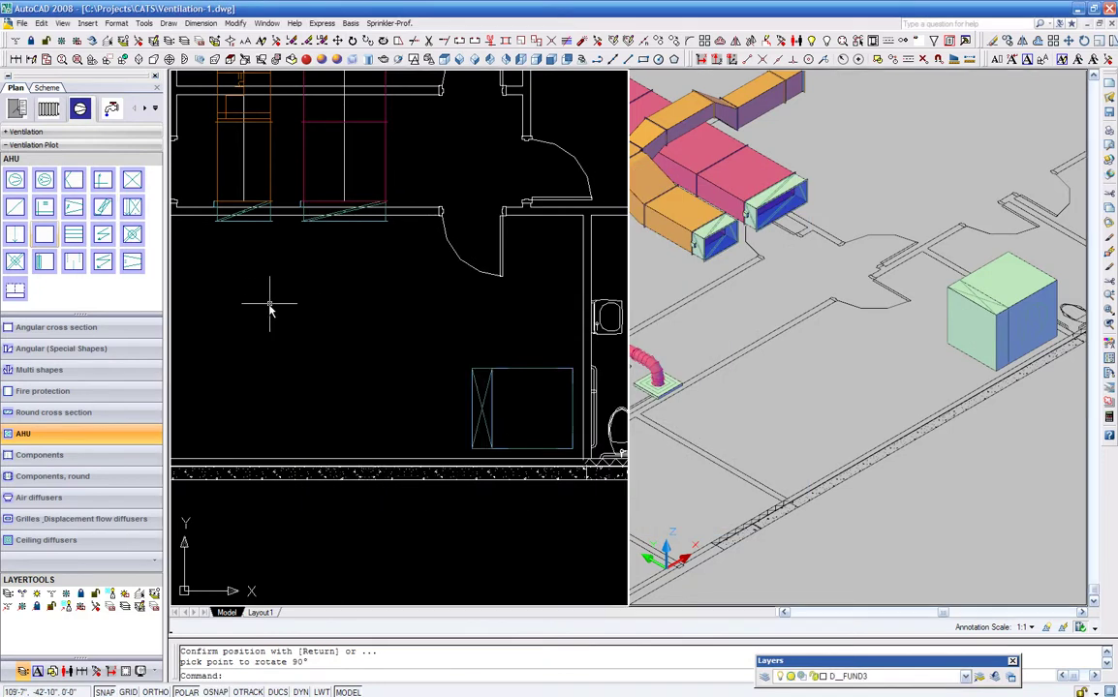
Step: Link a 48 x 48 x 12 in filter, without adapting, to the cooling coil's open face on layer V__3D_AHU50
click(72, 187)
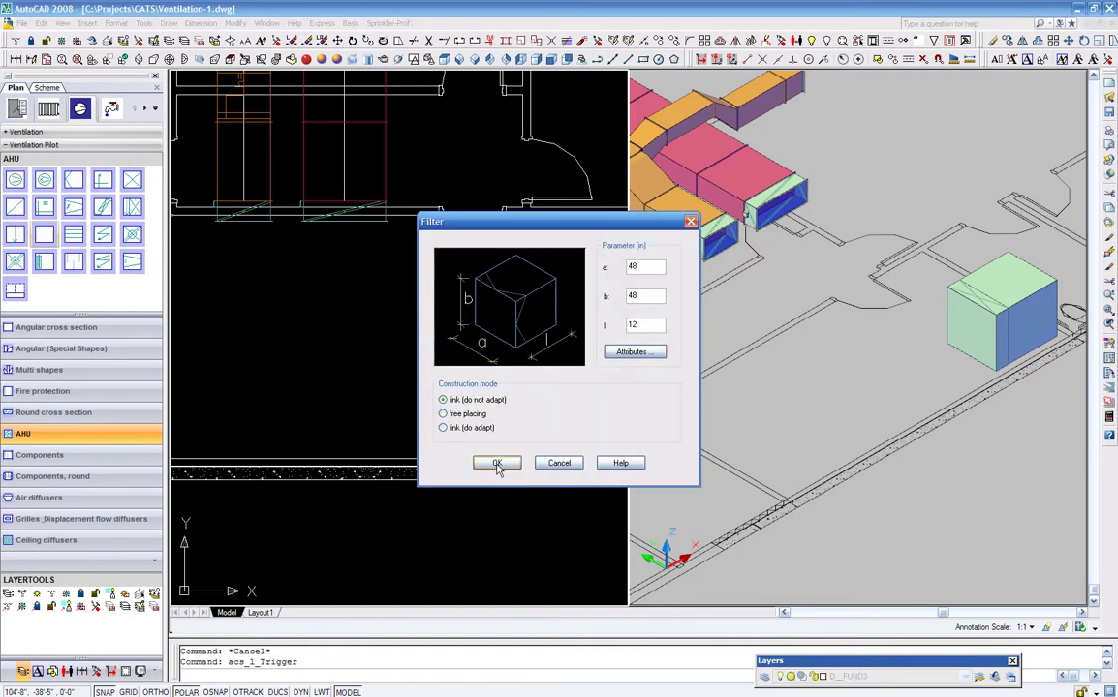
click(496, 464)
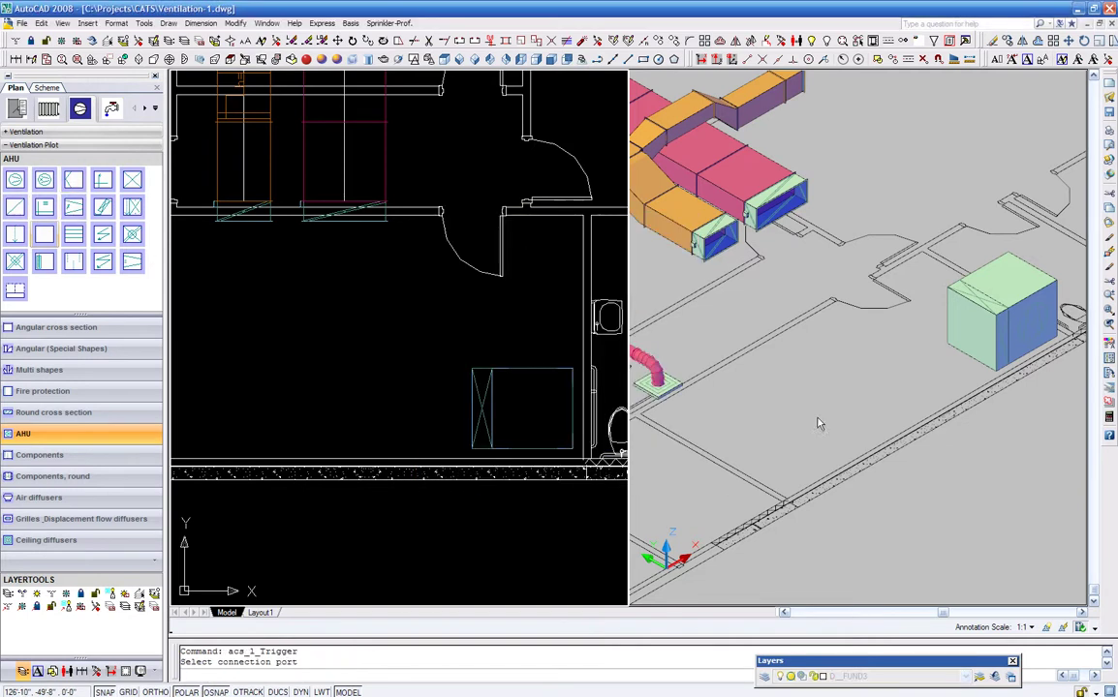
click(946, 324)
key(Return)
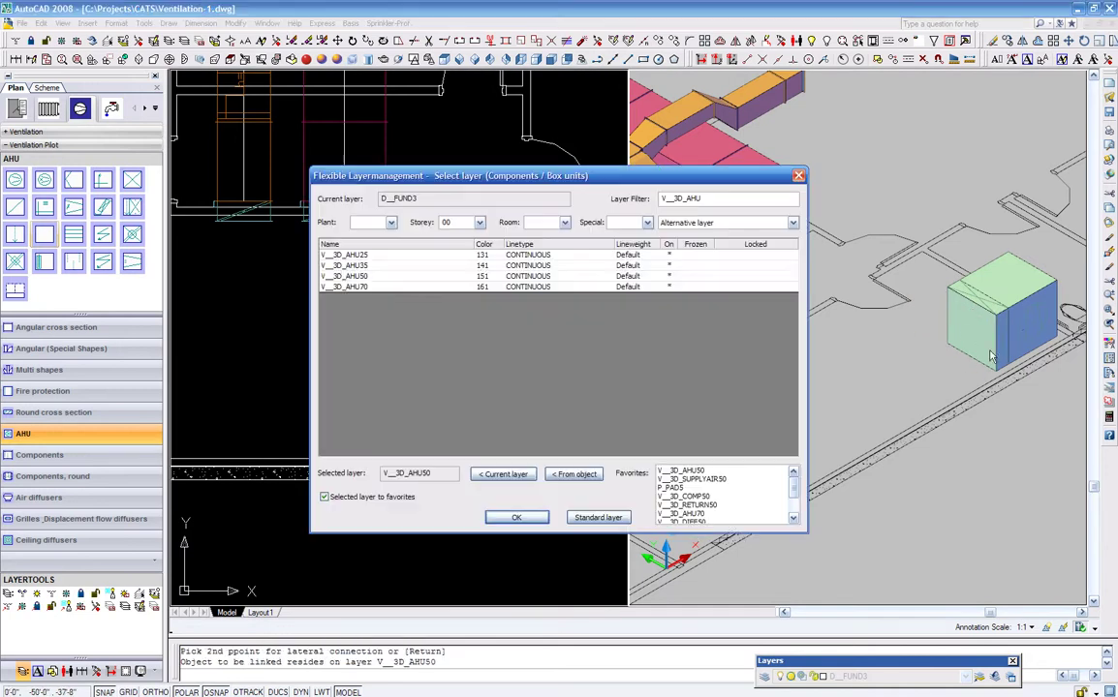
click(510, 278)
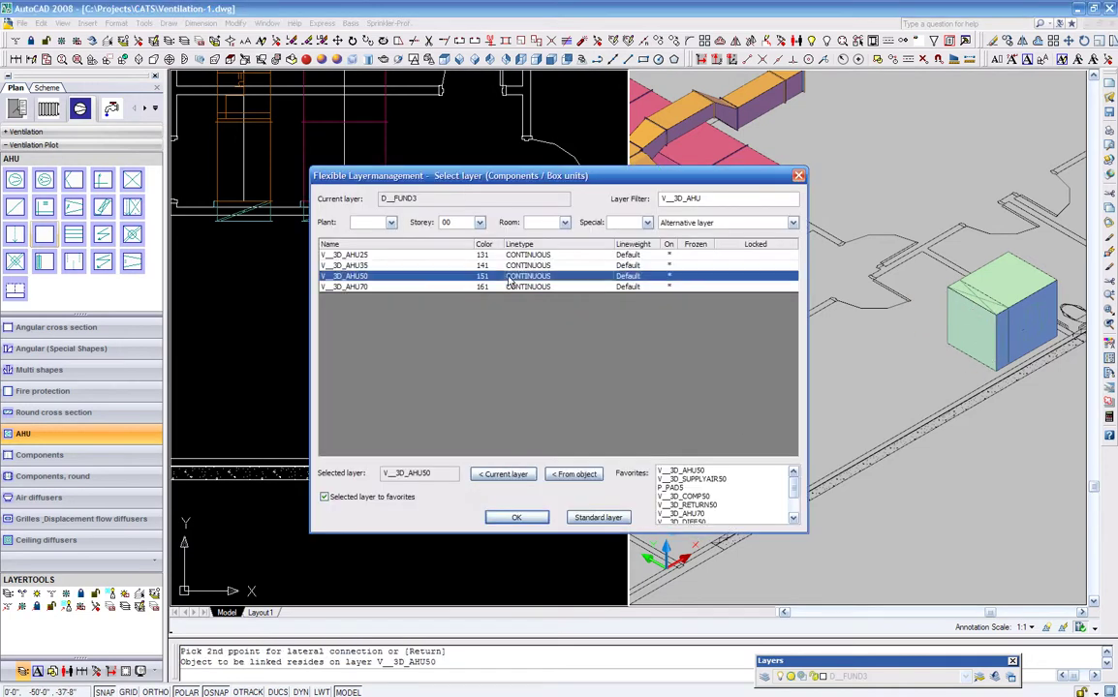
click(517, 517)
key(Return)
click(787, 386)
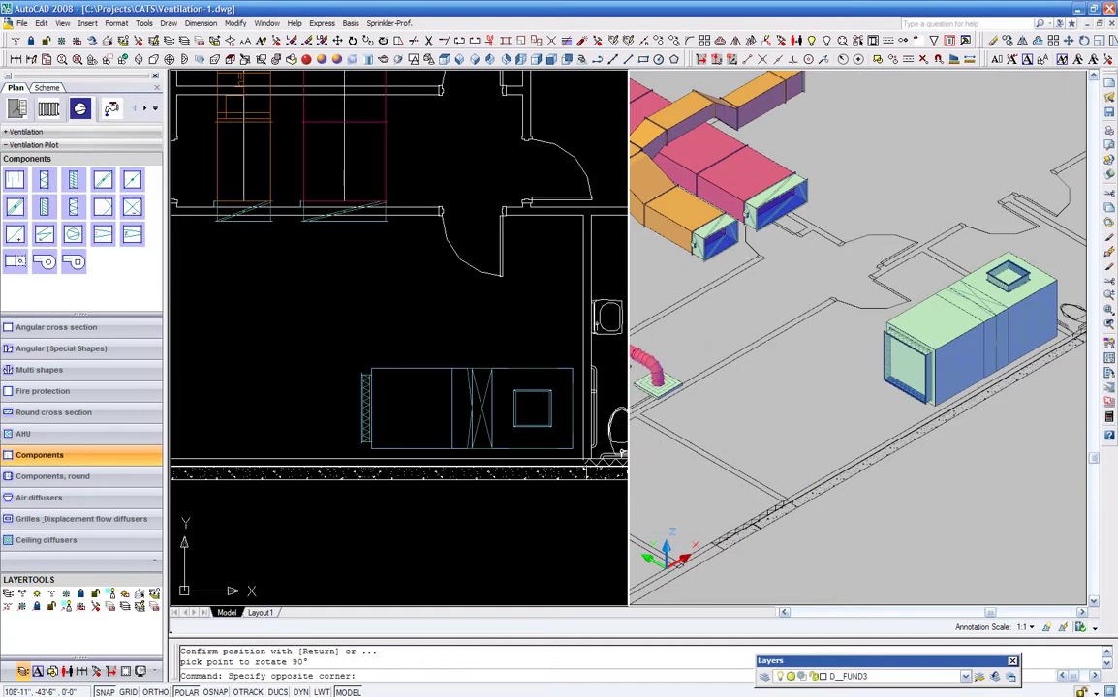
click(697, 347)
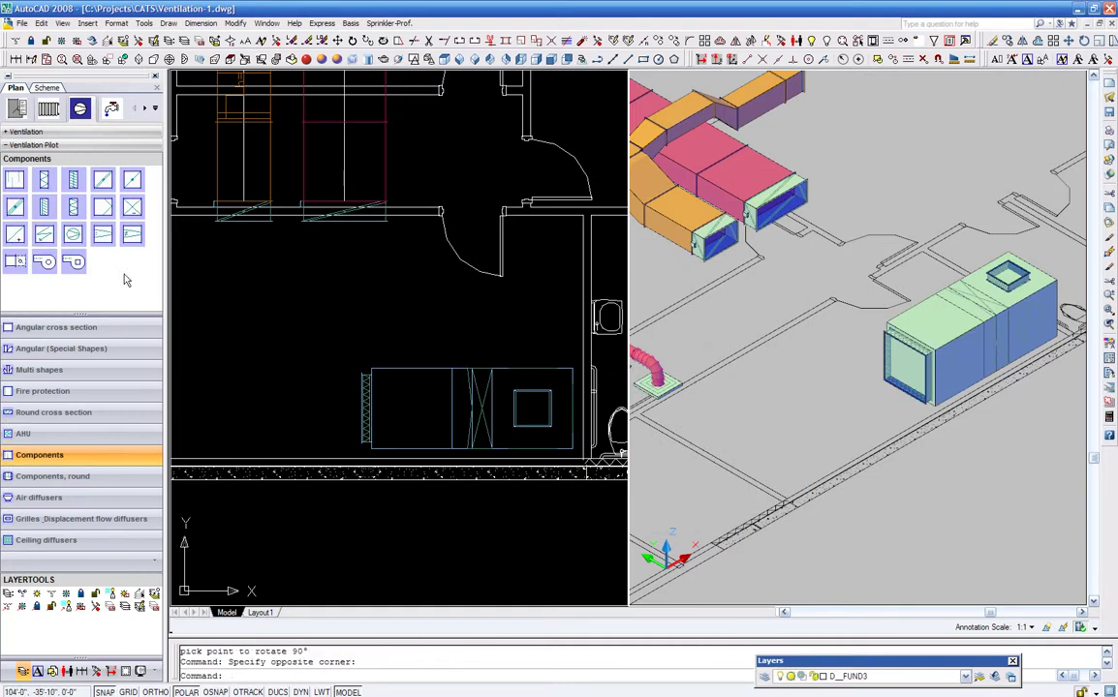
Step: Add a 6 in high pad with 6 in width and length offsets under all the AHU components, on layer P_PAD5
click(43, 433)
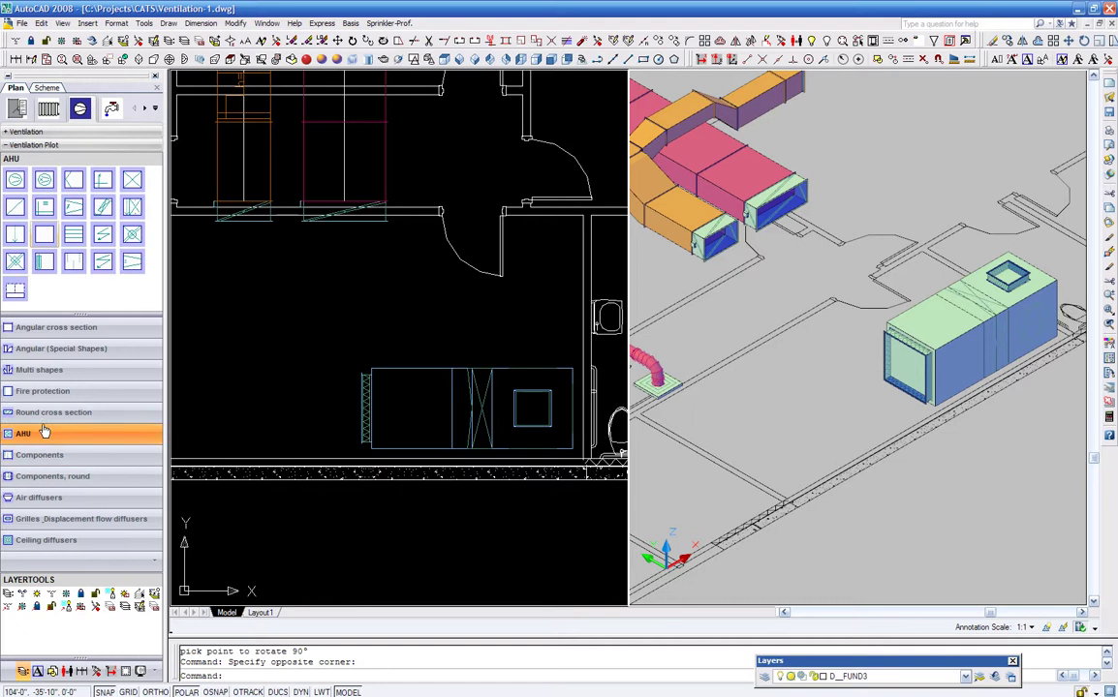
click(14, 292)
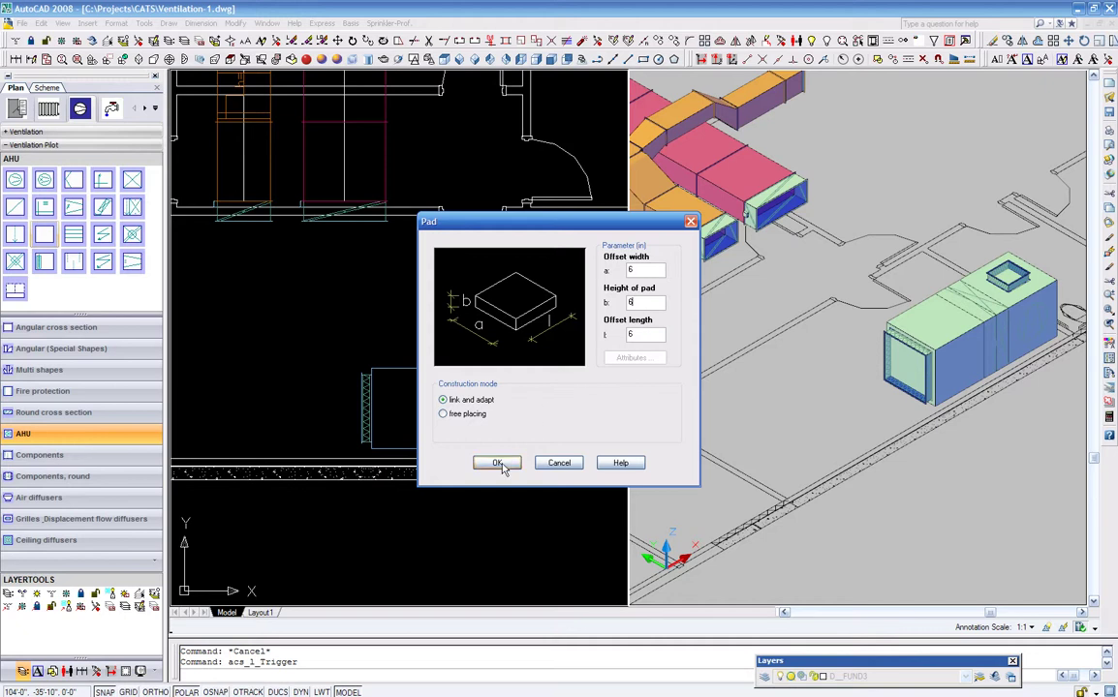
click(498, 464)
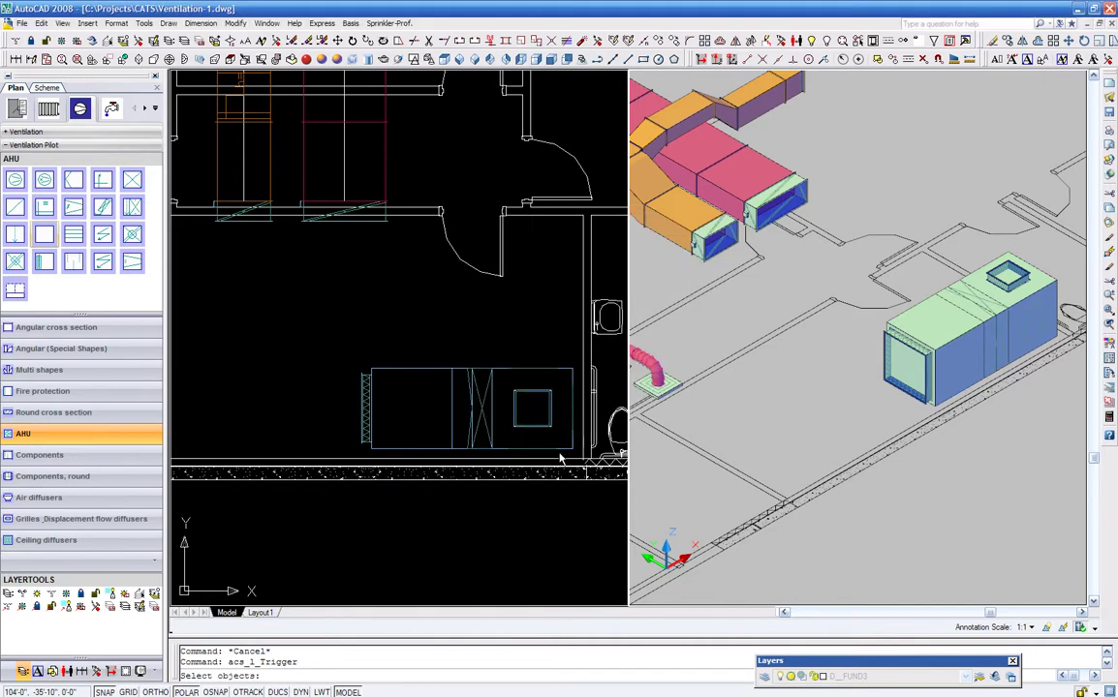
click(524, 412)
click(323, 314)
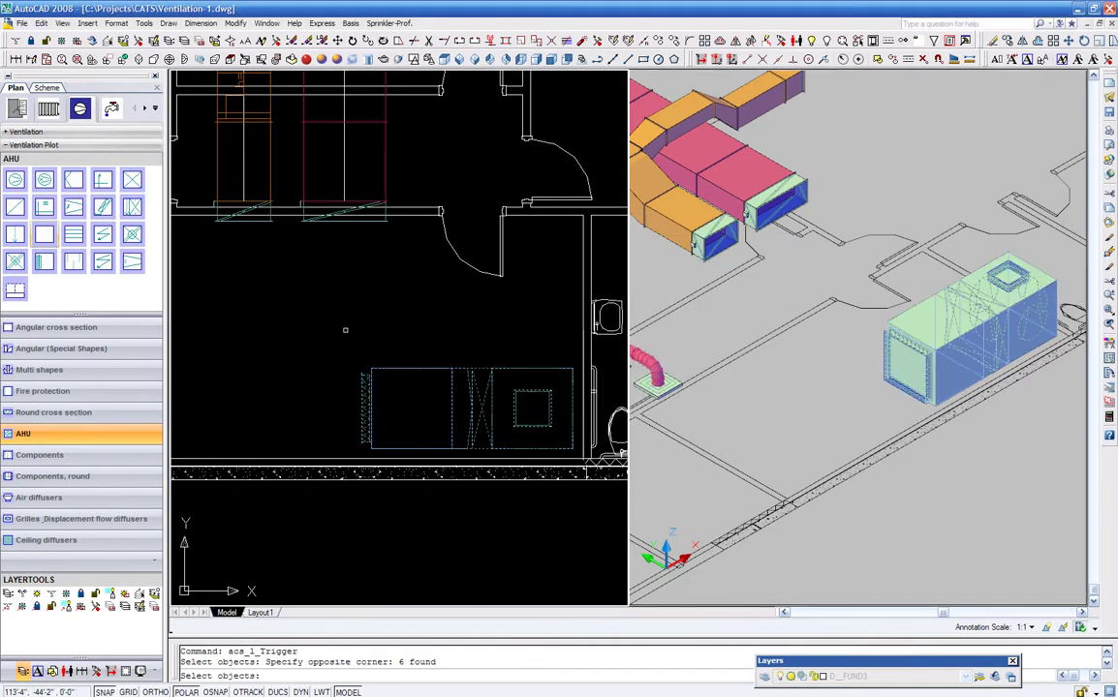
key(Return)
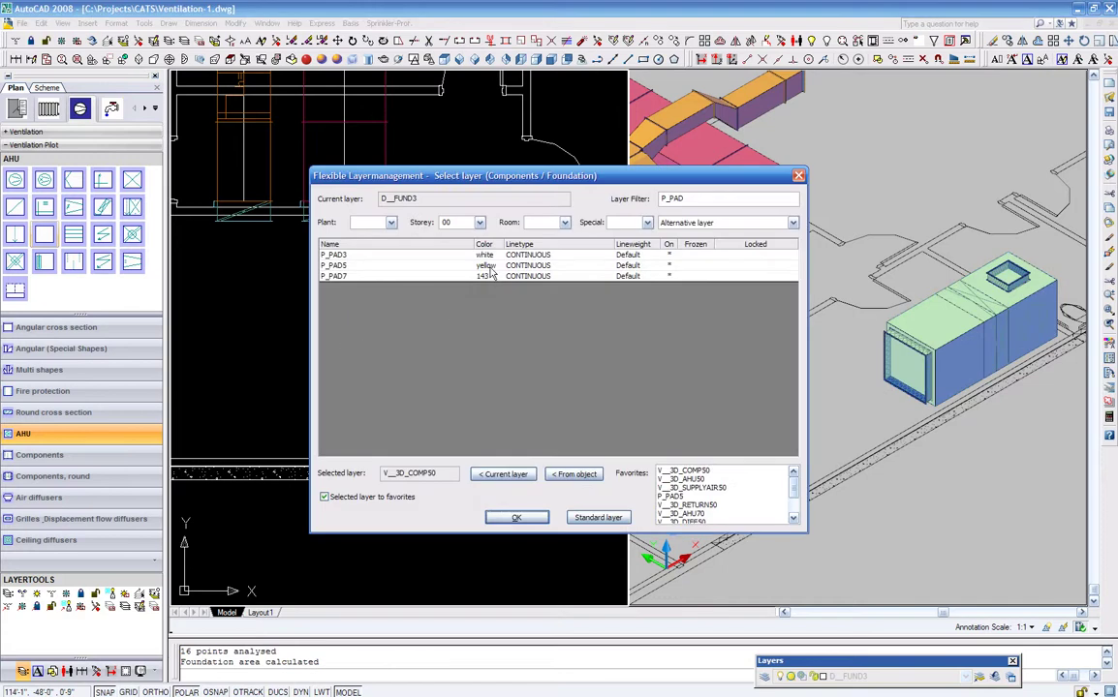
click(406, 266)
click(492, 521)
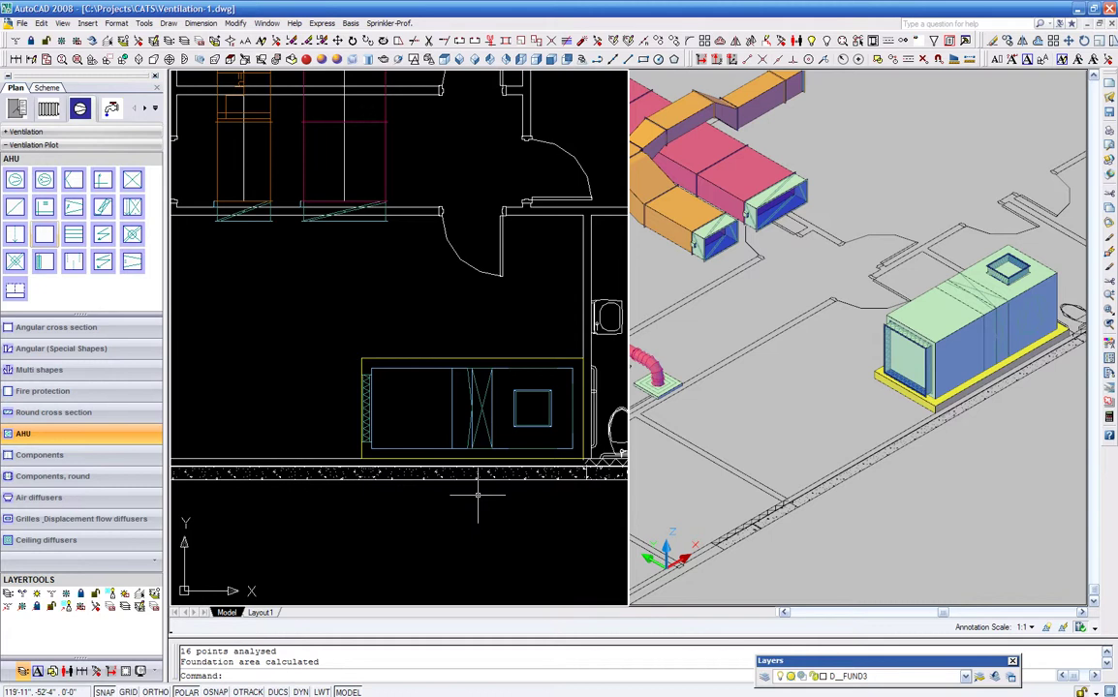
Step: Link a symmetrical transition to the fan's top outlet, with a 48 x 18 in end, 1 in e1 and e2, and 24 in length
click(69, 331)
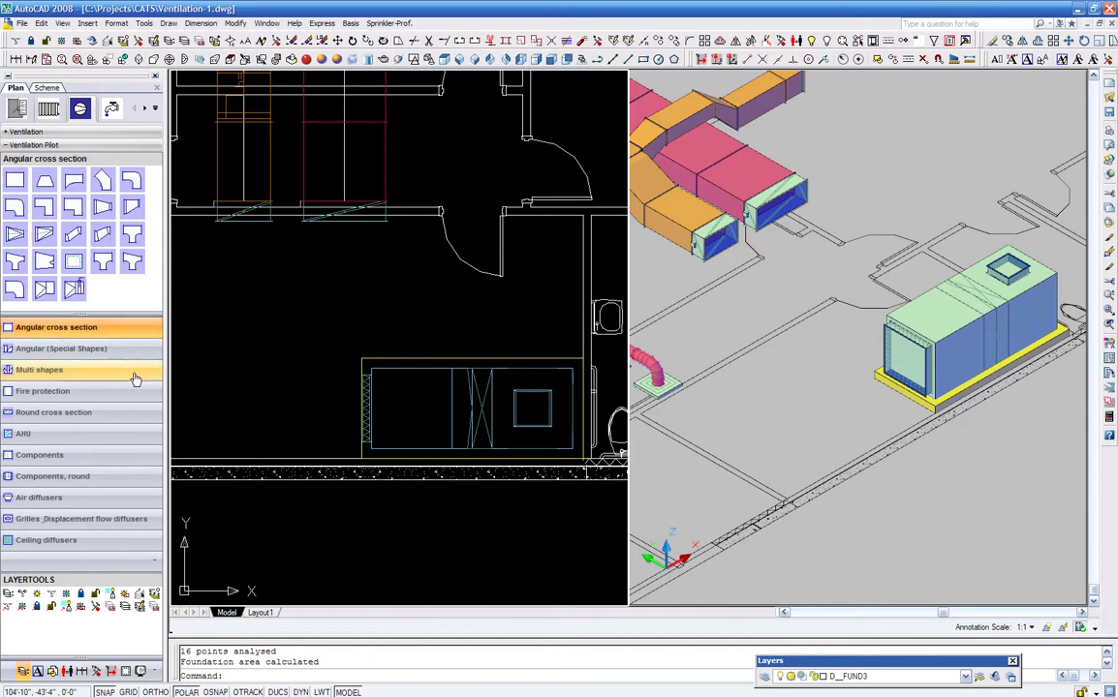
click(103, 209)
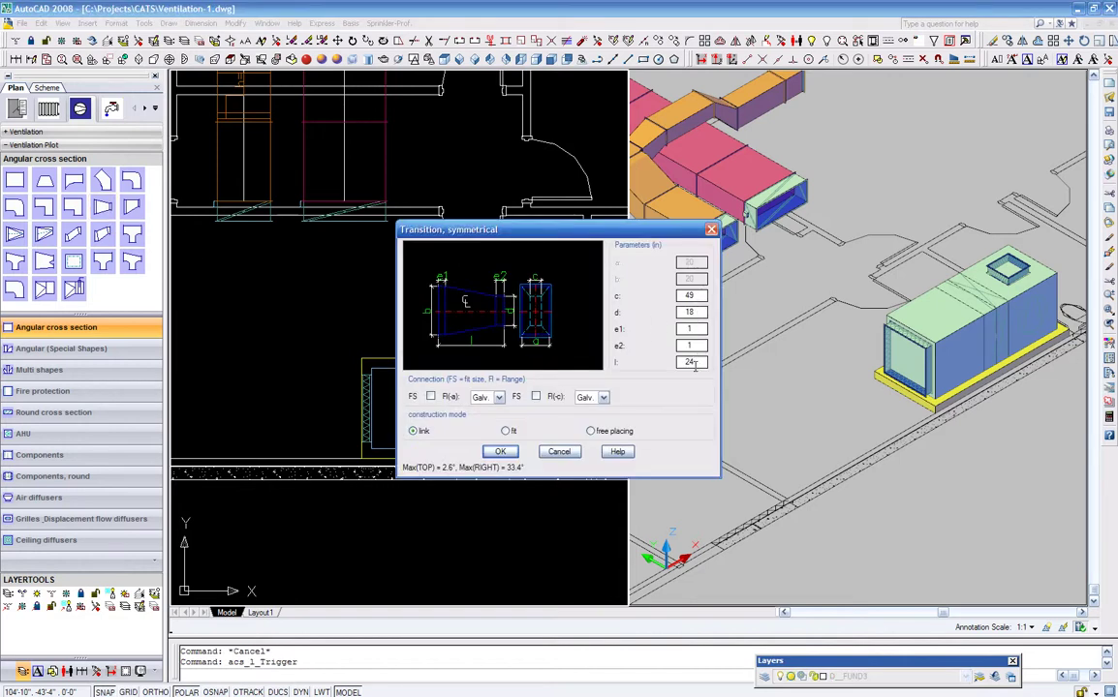
click(500, 452)
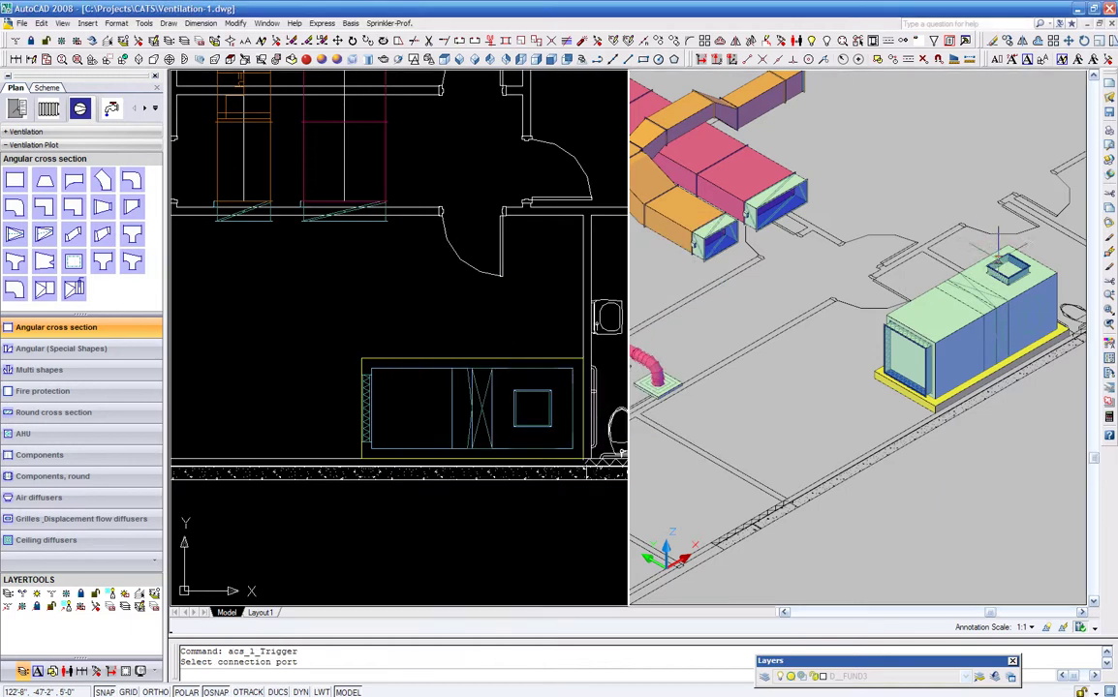
click(893, 242)
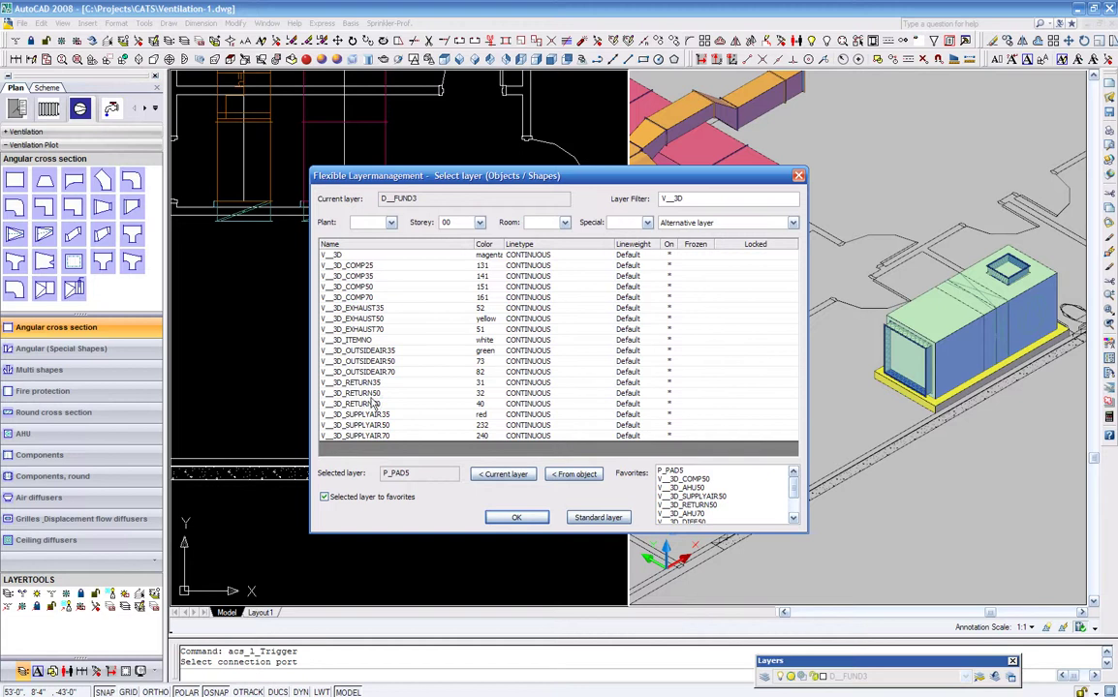
Step: Put the transition on layer V__3D_SUPPLYAIR50 and rotate it 90° so its wide side runs across the unit
click(358, 425)
click(513, 517)
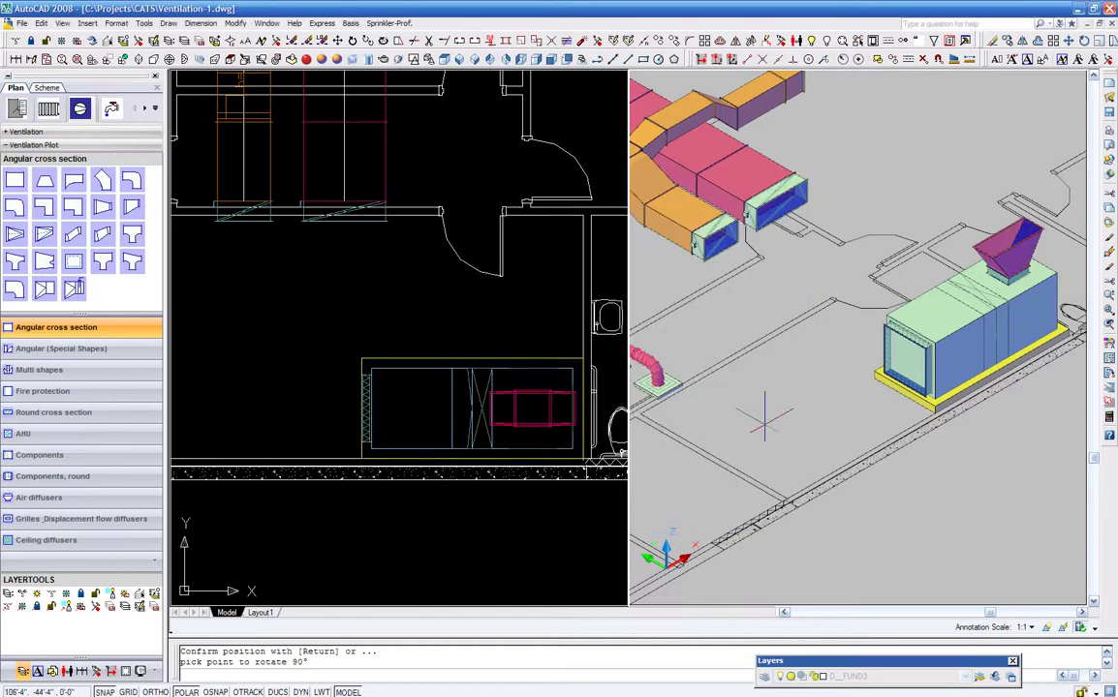
scroll(784, 398, up, 6)
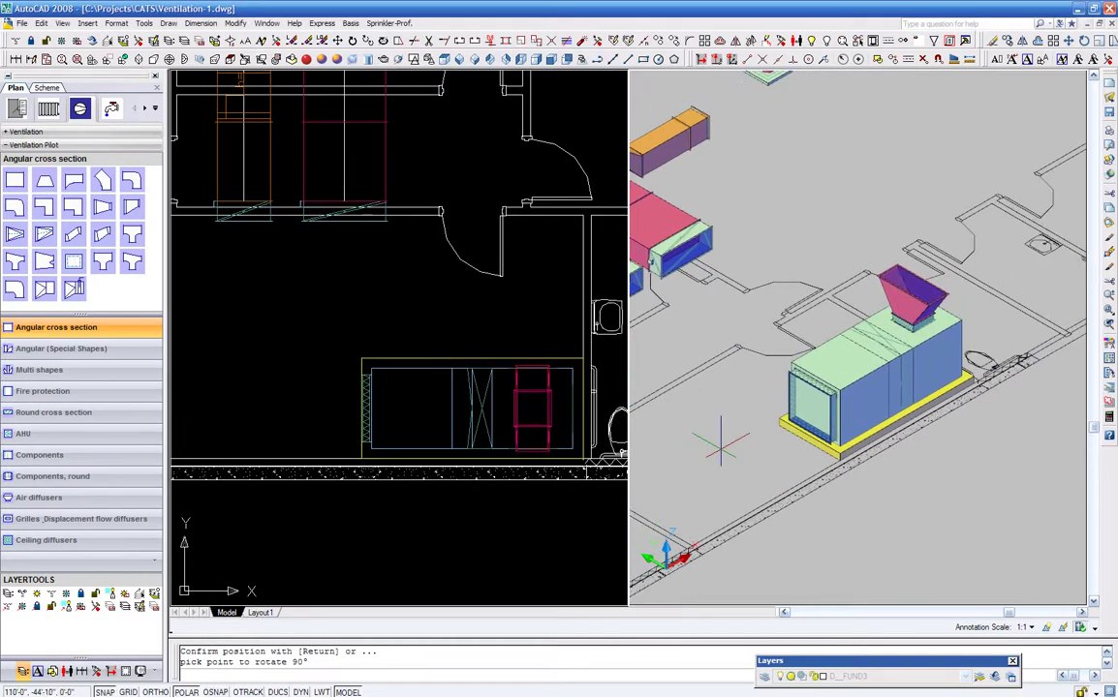
middle_drag(802, 425, 720, 477)
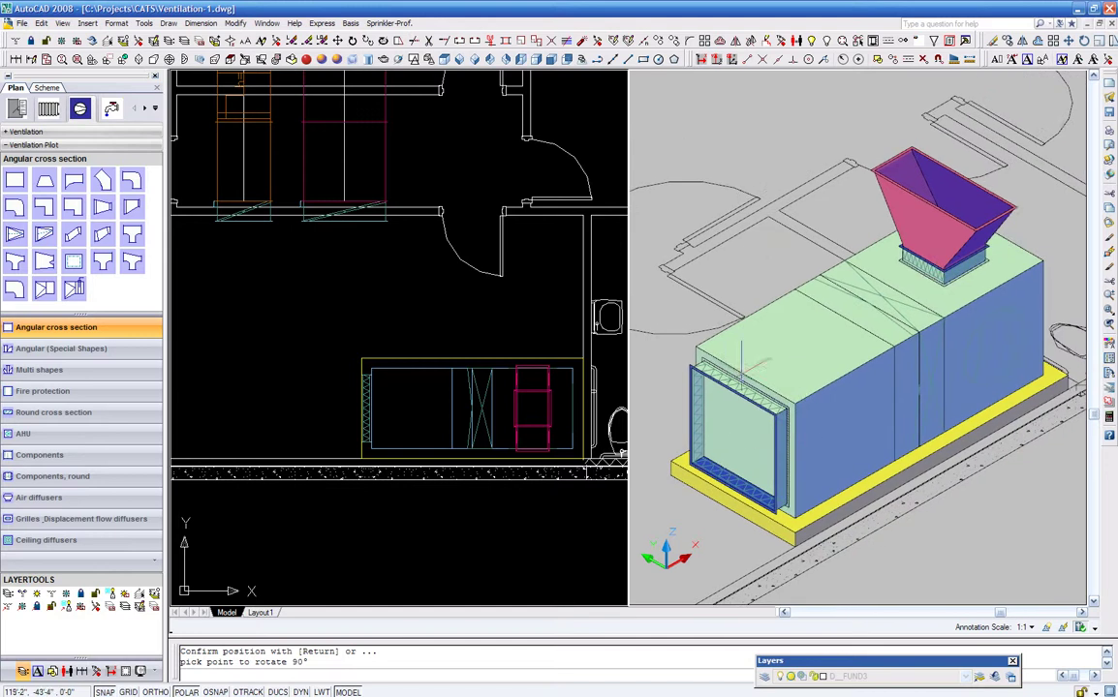
click(767, 276)
click(767, 276)
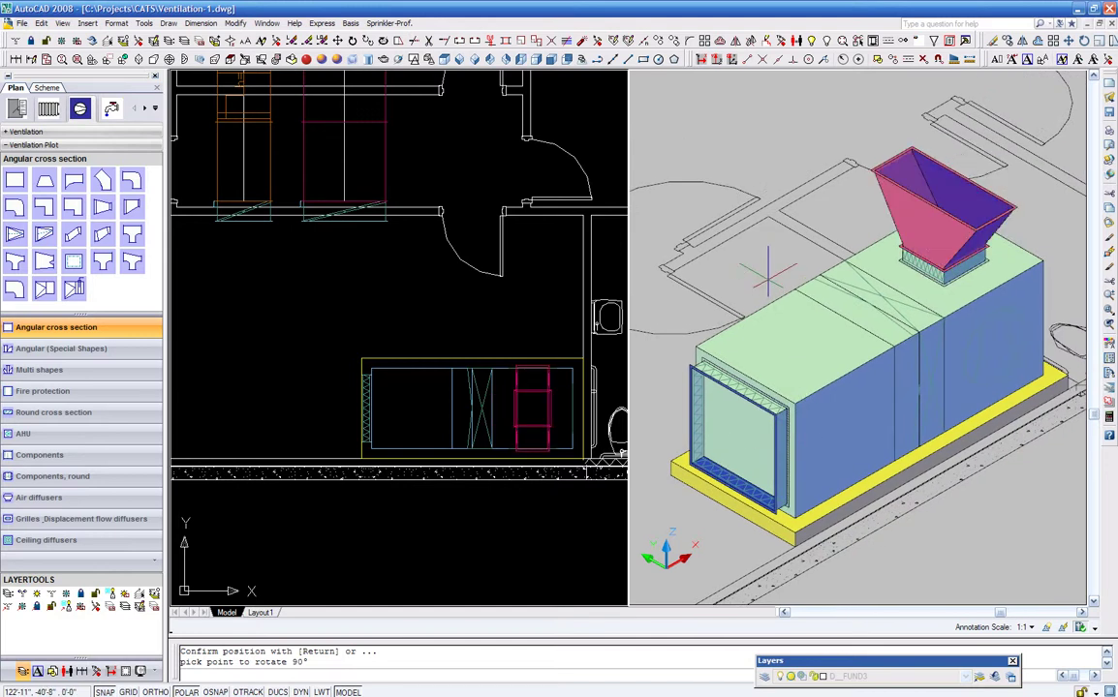
Step: Link a symmetrical elbow with 4 in e1 and e2 to the transition's upper end, rotated to open toward the unit's filter end
click(58, 205)
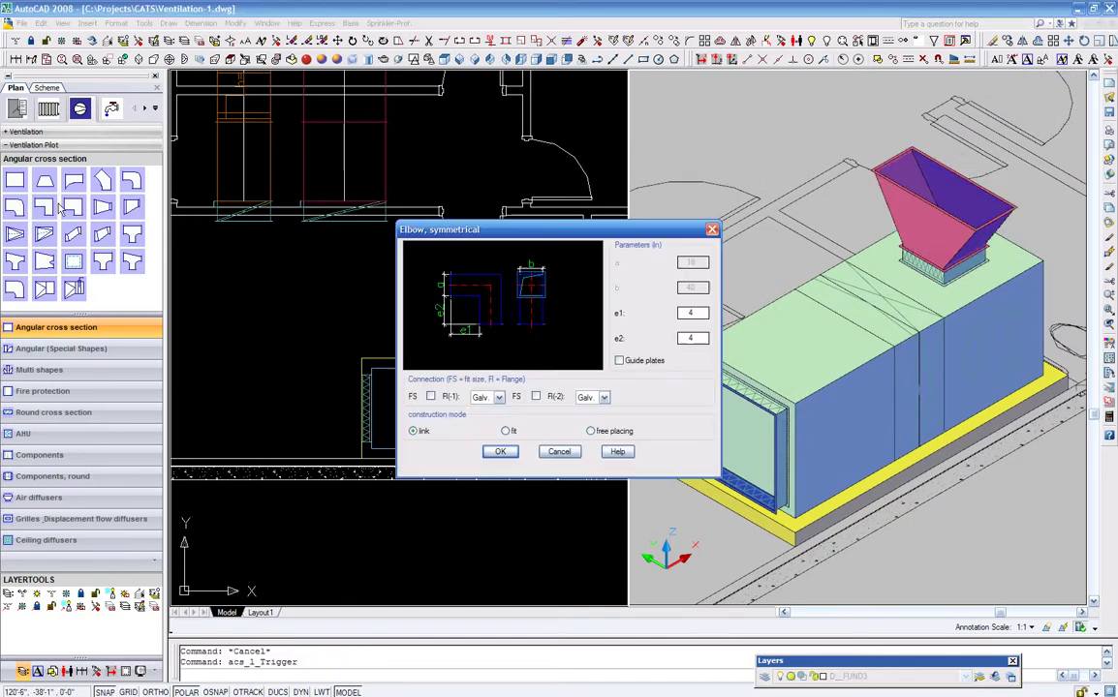
click(511, 453)
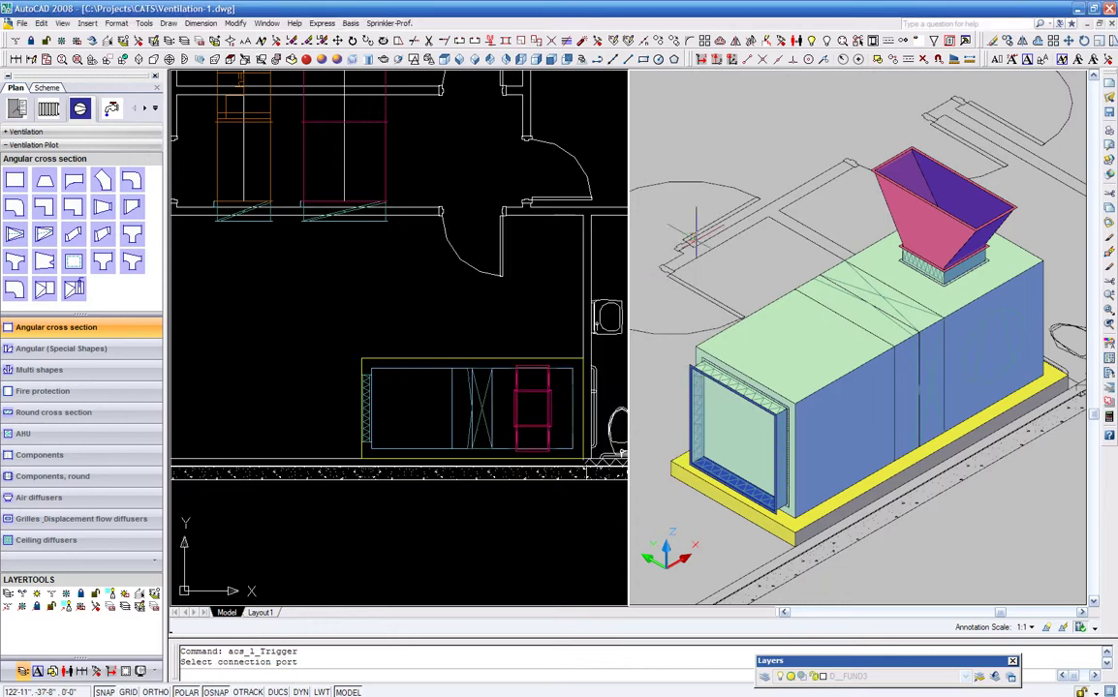
click(883, 163)
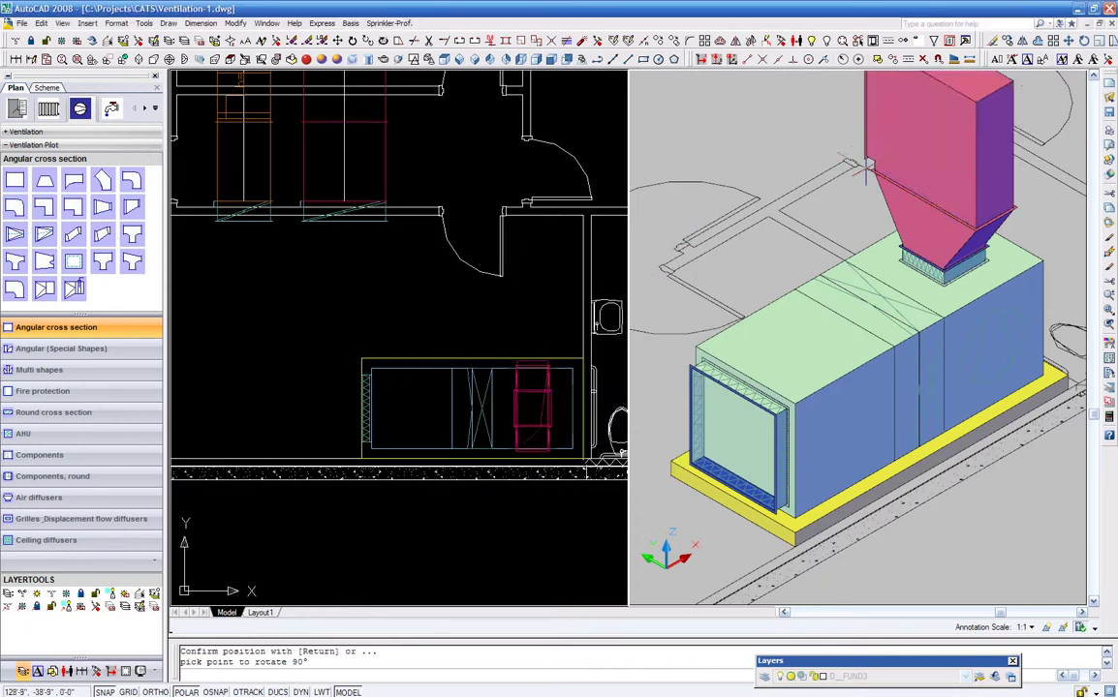
click(816, 231)
key(Return)
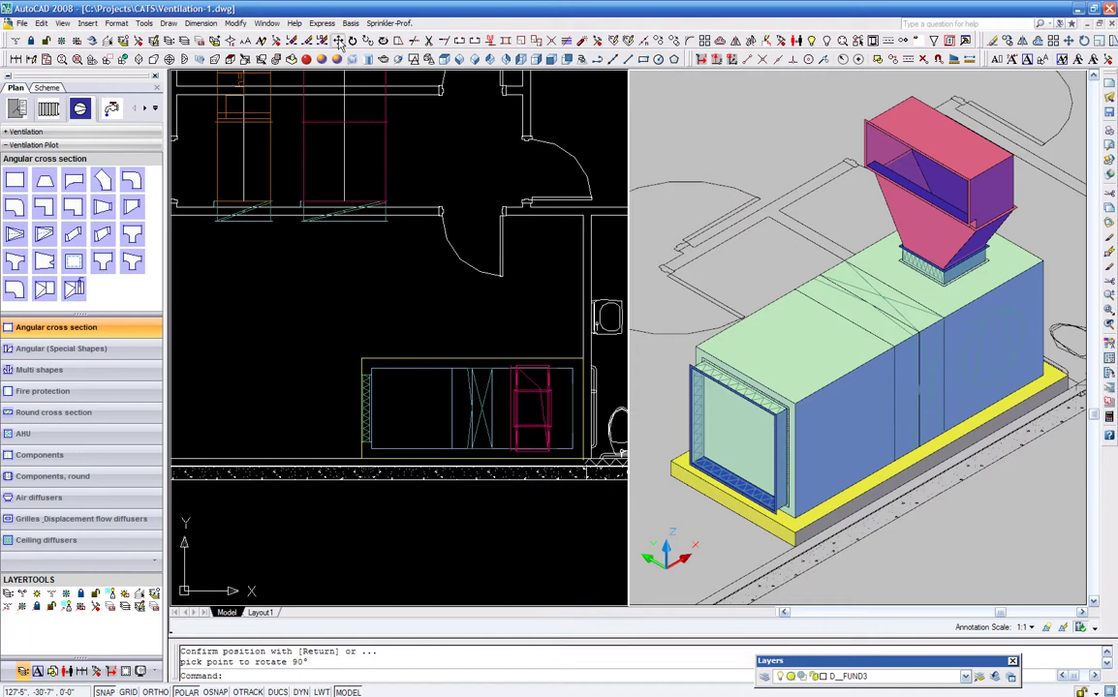
Step: Move the elbow vertically above the transition to the height of the existing supply duct, keeping its XY position with a point filter
click(306, 41)
click(859, 115)
right_click(858, 113)
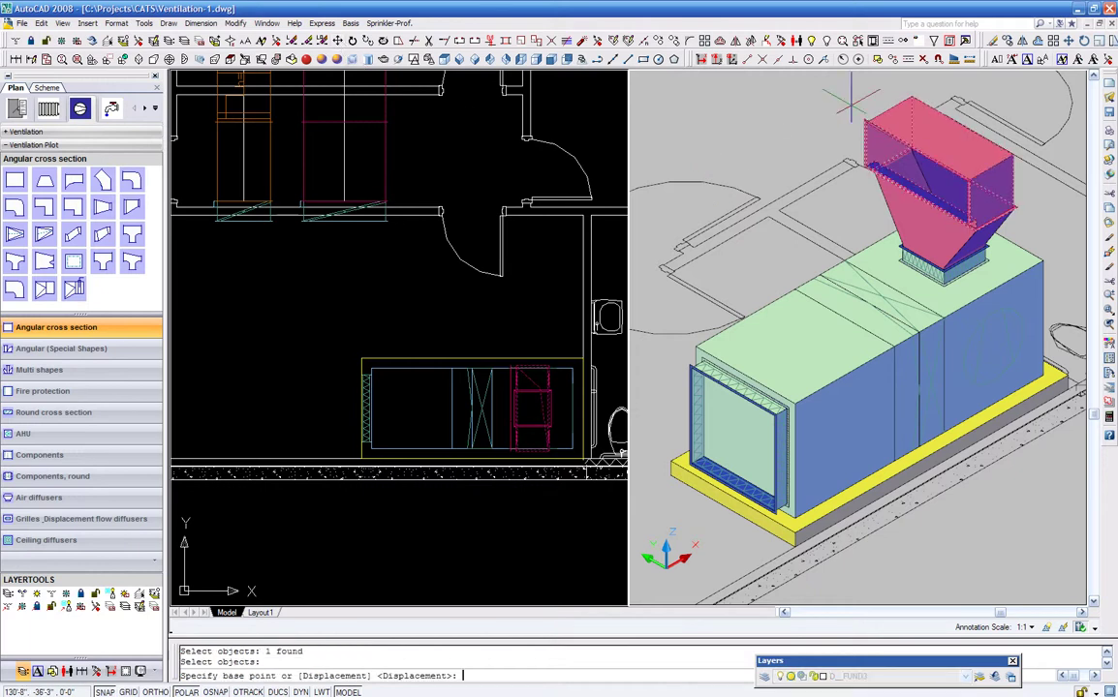
click(809, 60)
click(819, 144)
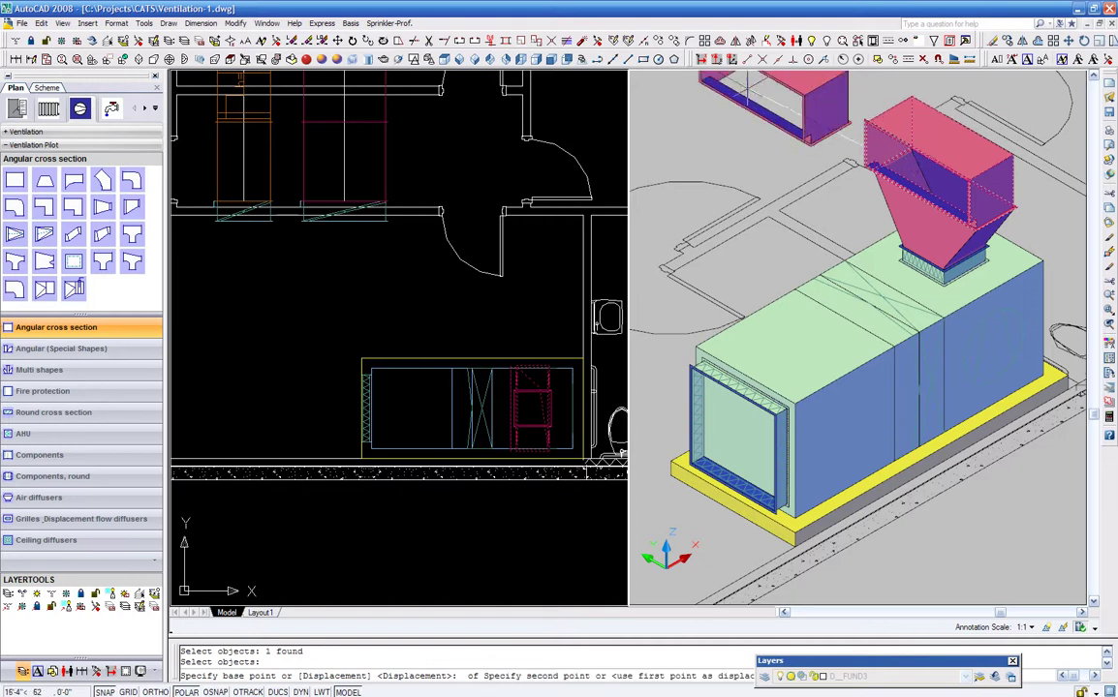
click(732, 59)
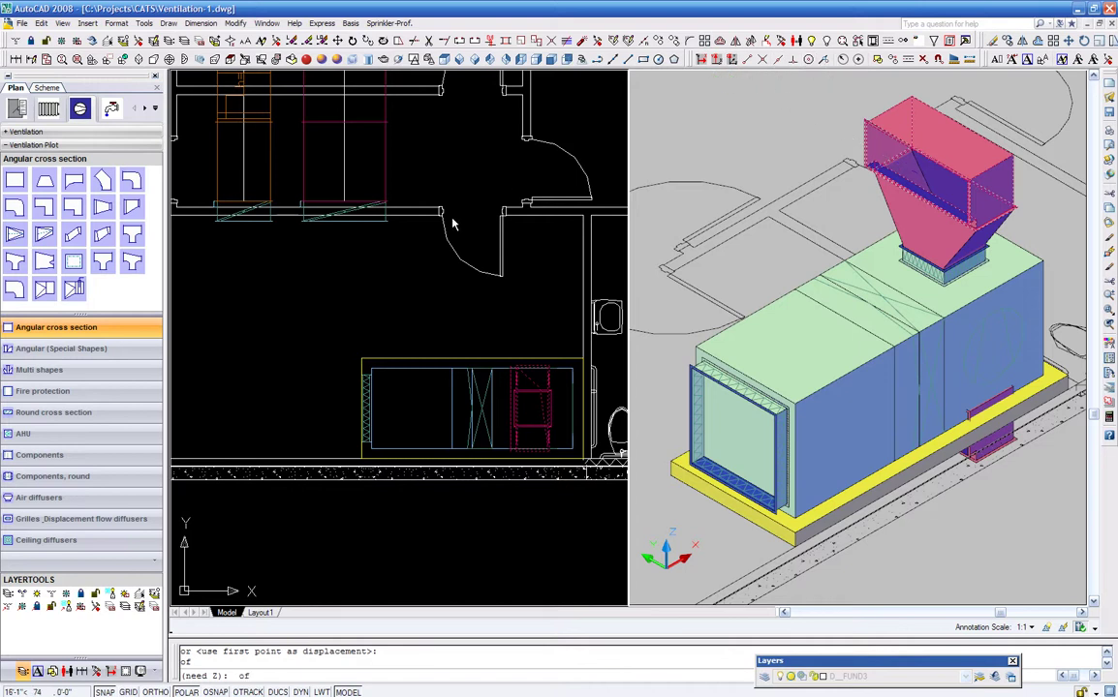
click(351, 222)
key(Return)
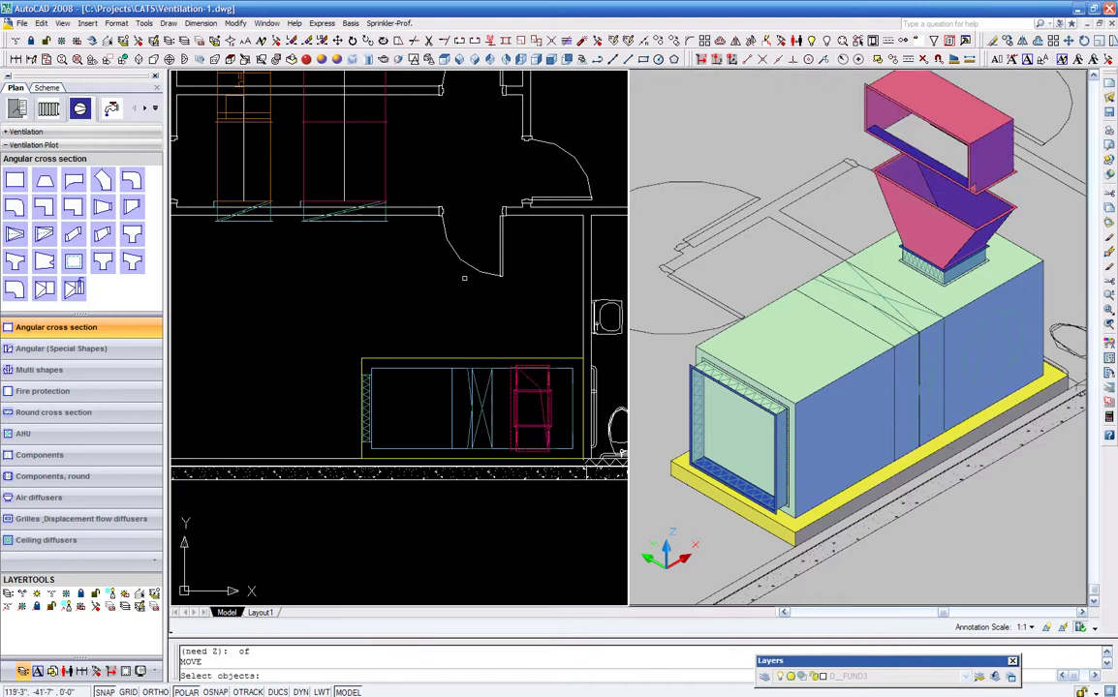
Step: Fit a duct section between the transition's upper end and the raised elbow
click(14, 180)
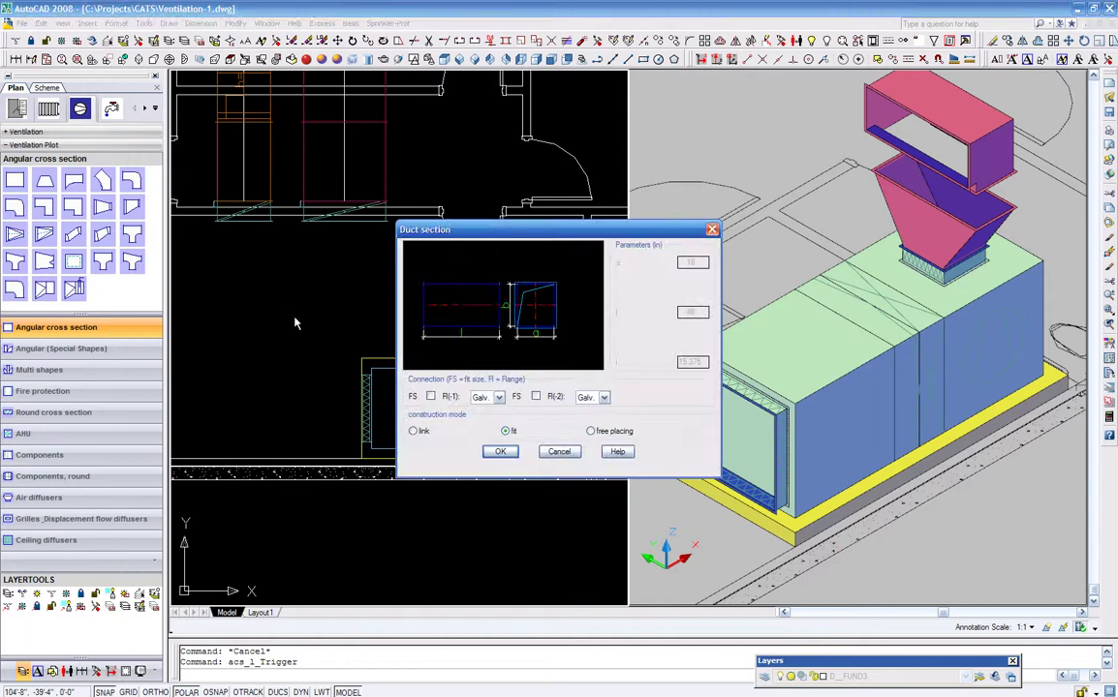
click(500, 452)
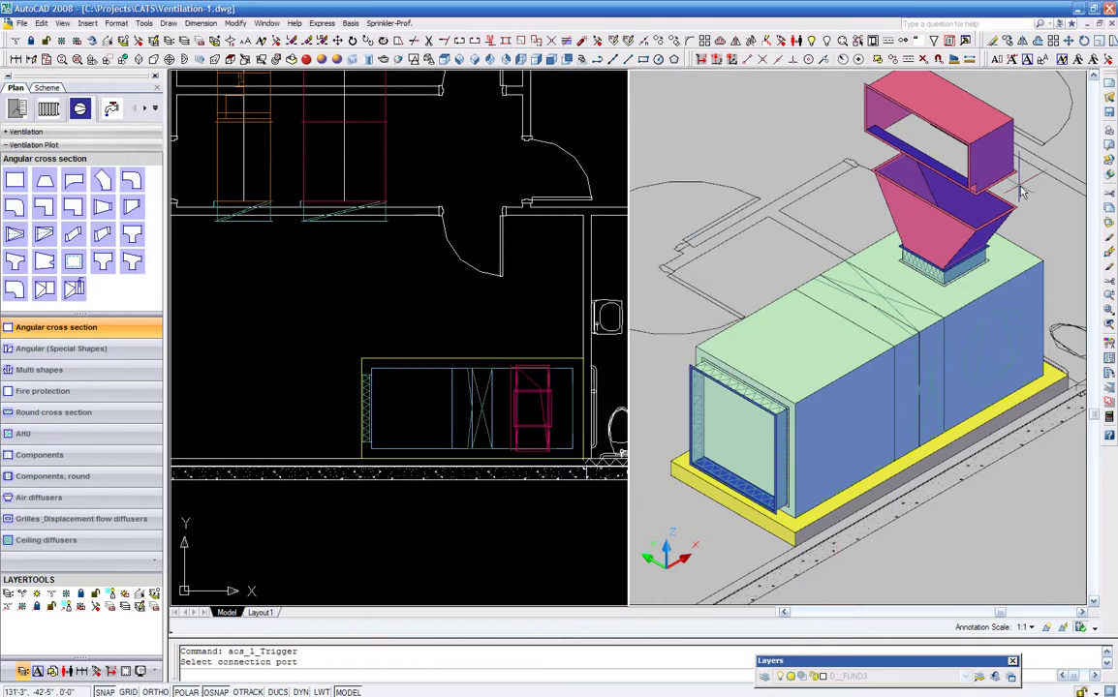
click(1006, 181)
click(1008, 200)
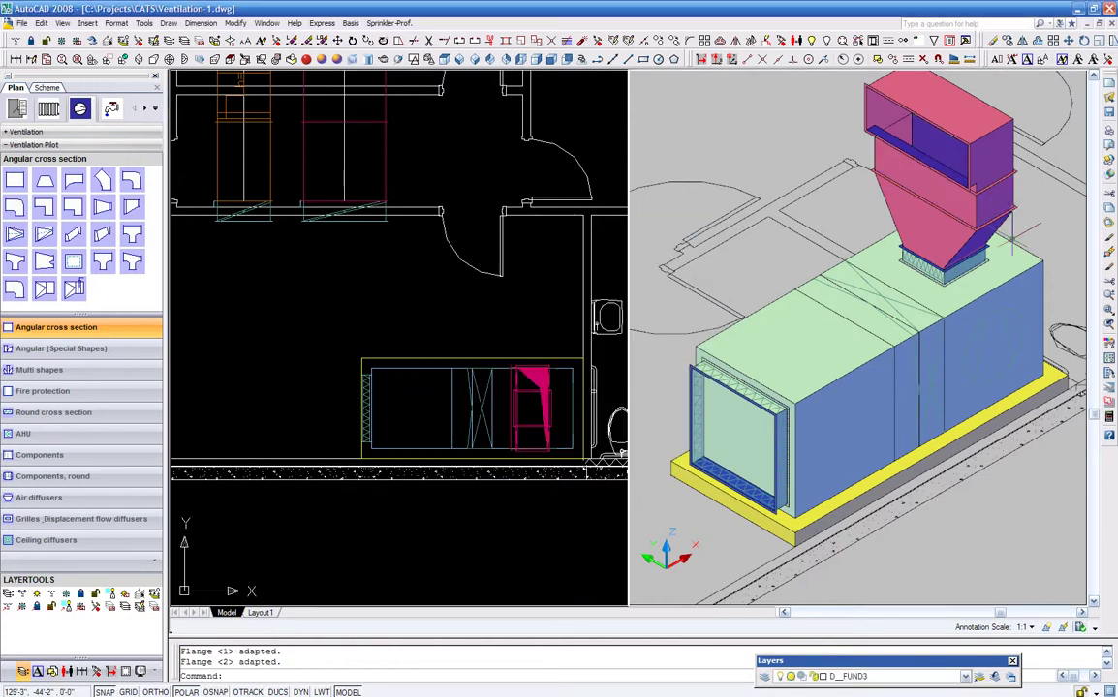
Step: Link a second symmetrical elbow with 4 in e1 and e2 to the first elbow's opening, rotated to face the existing ducts
click(63, 208)
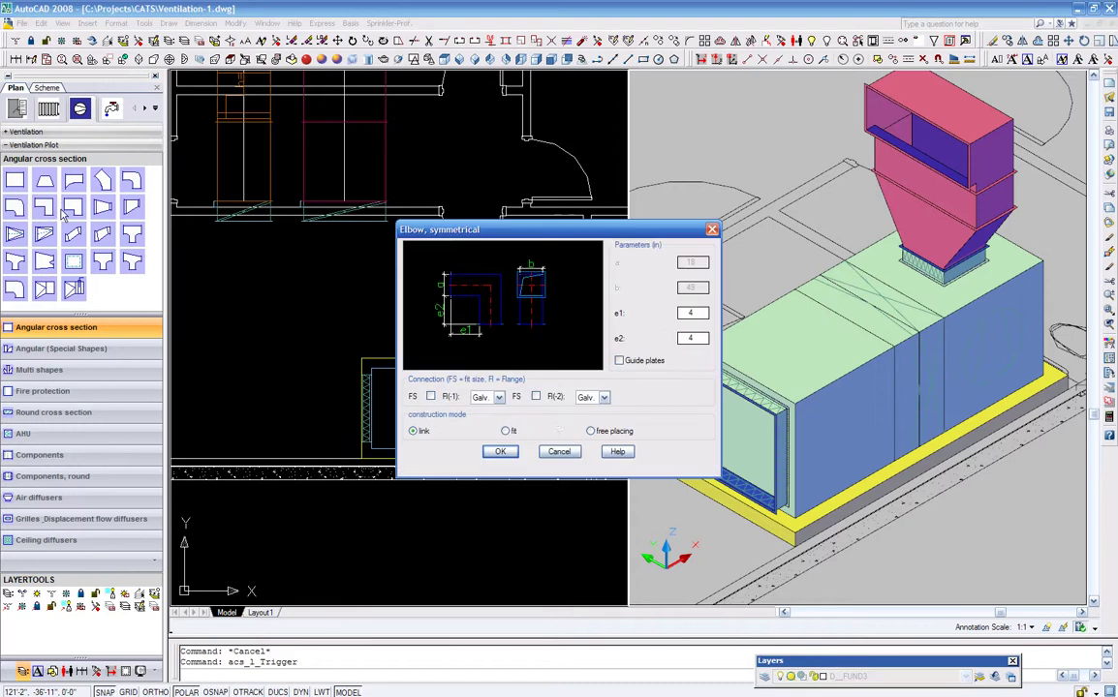
click(500, 451)
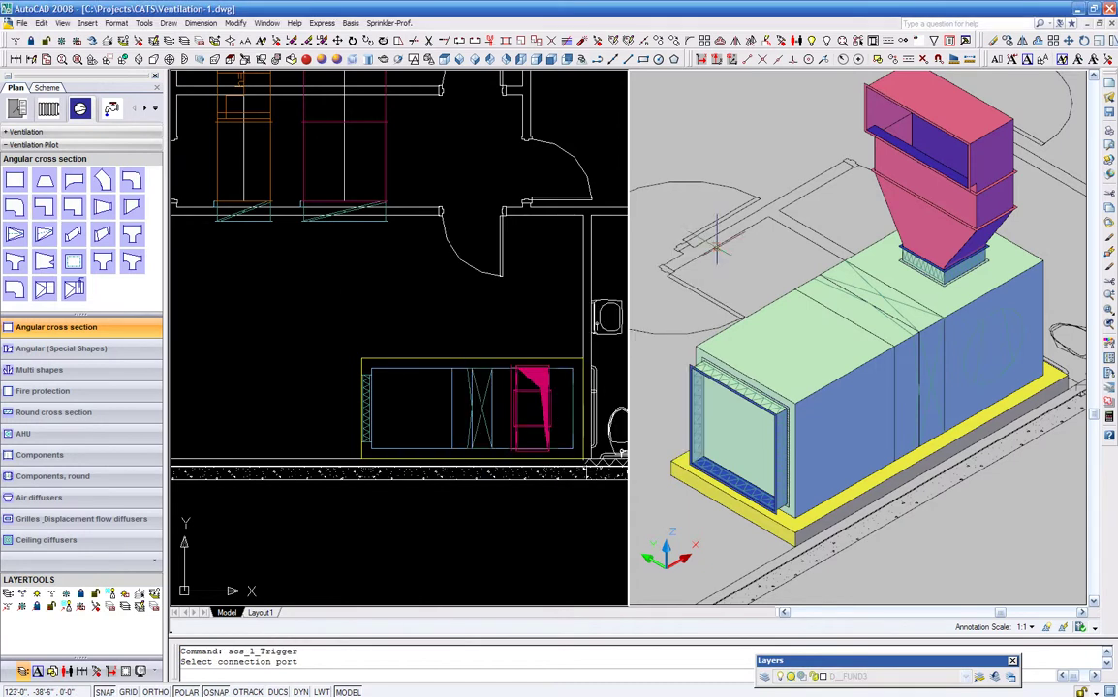
click(770, 94)
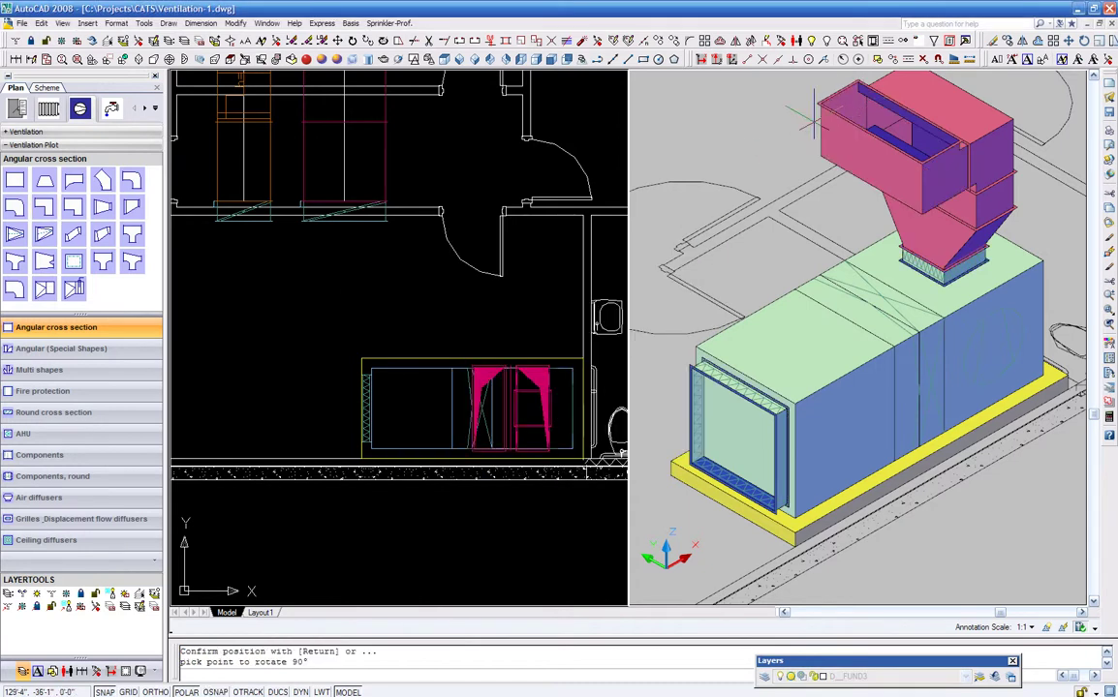
click(758, 138)
click(757, 137)
click(758, 137)
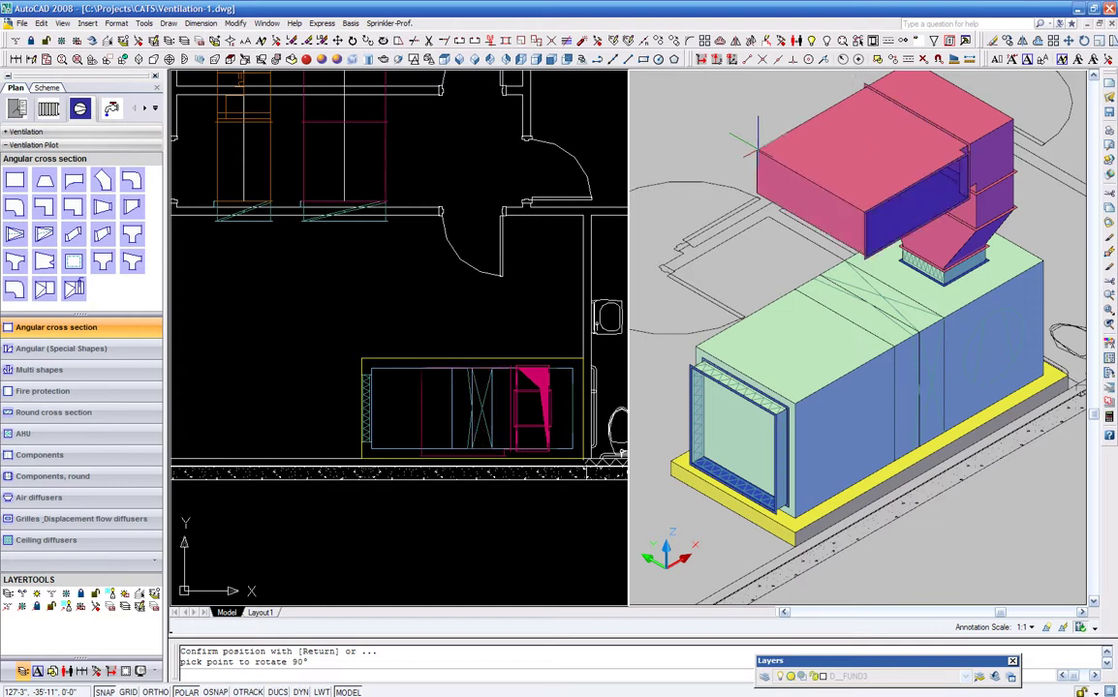
click(758, 140)
click(758, 140)
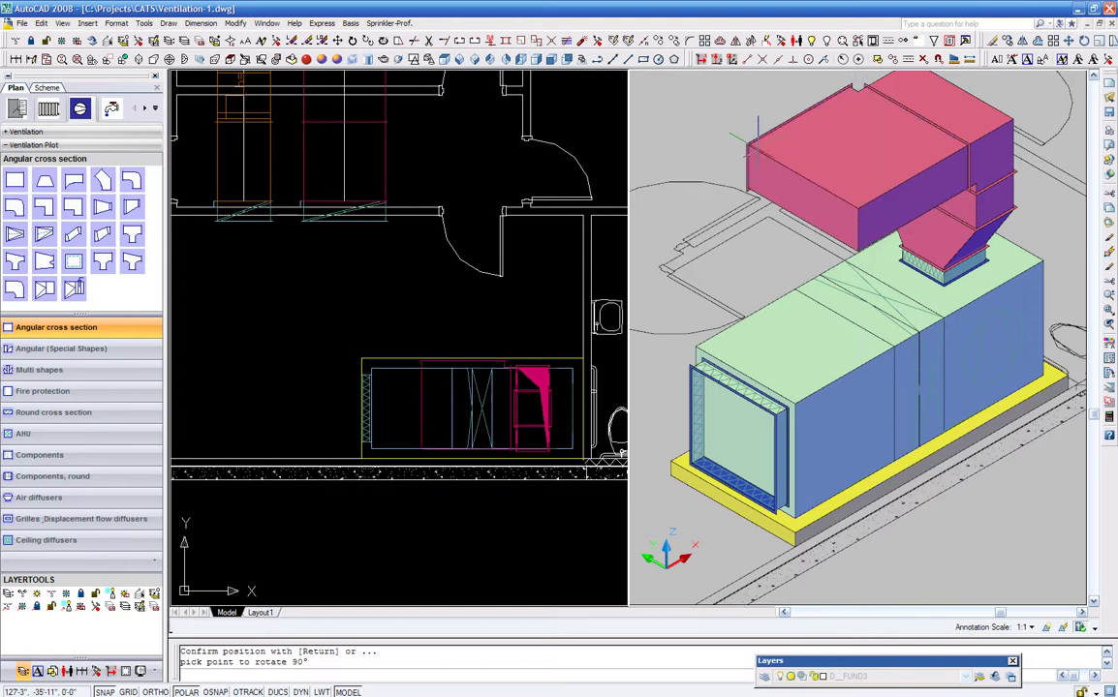
key(Return)
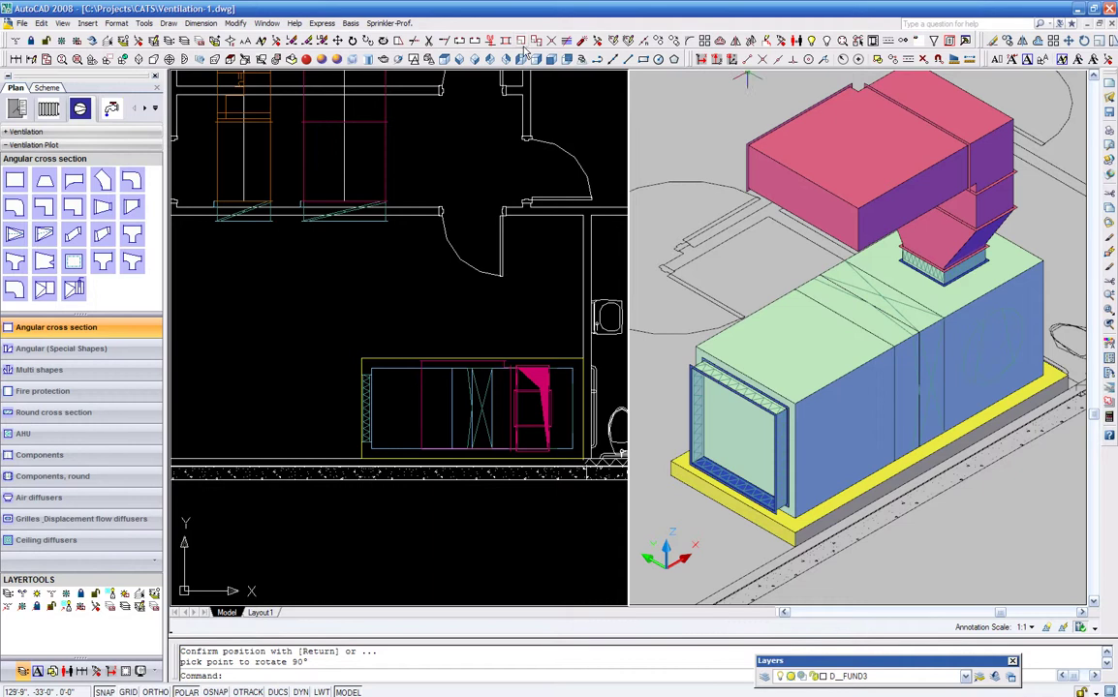
Step: Move the second elbow along X to line up with the existing supply duct's centre, keeping its YZ position with a point filter
click(337, 40)
click(823, 106)
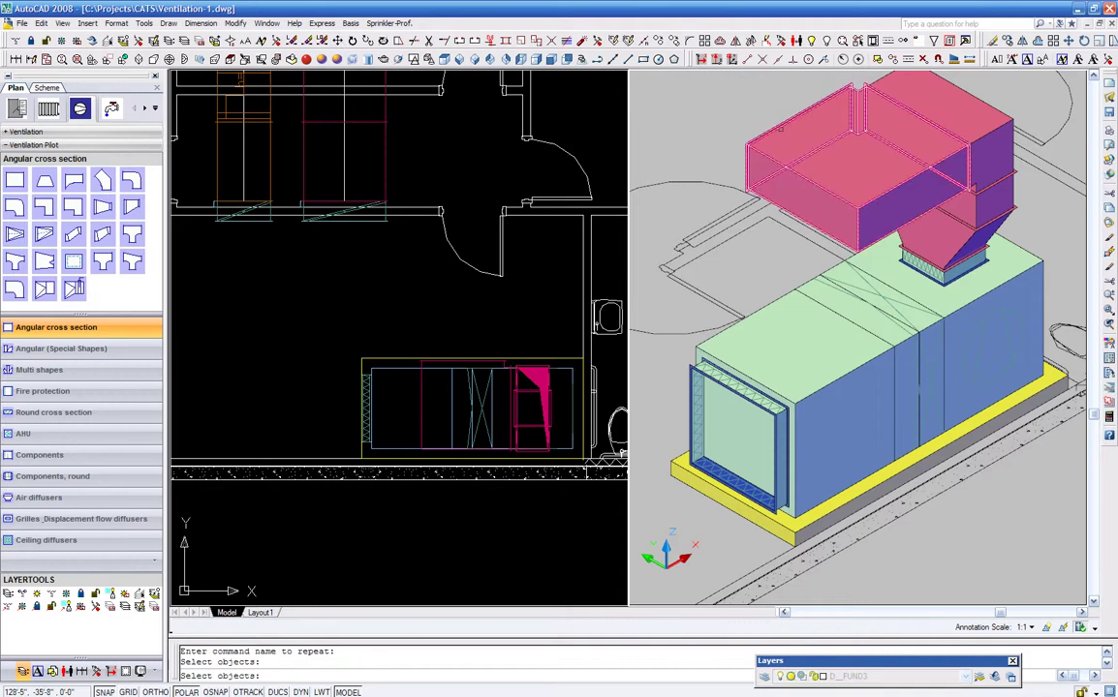
key(Return)
click(809, 59)
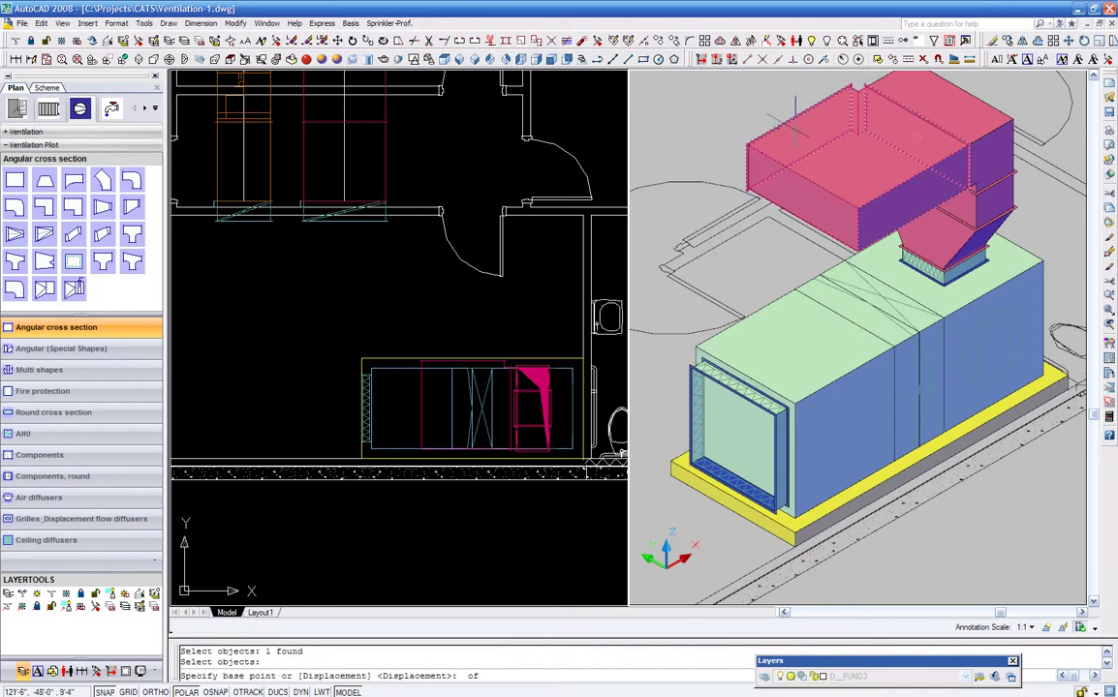
click(805, 107)
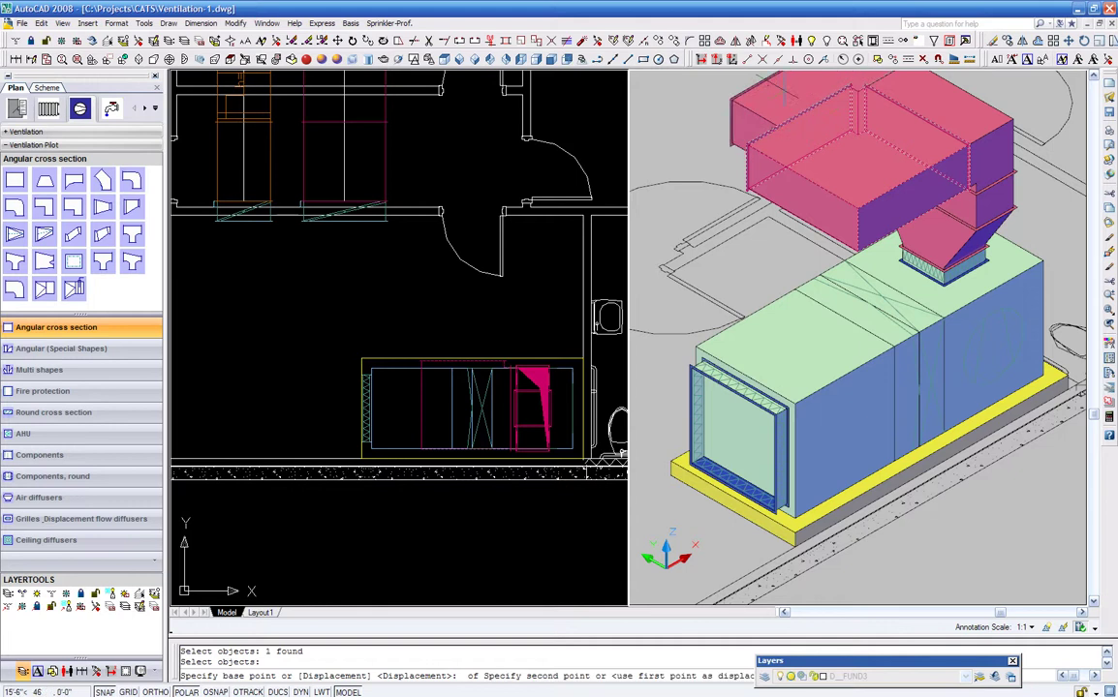
click(701, 60)
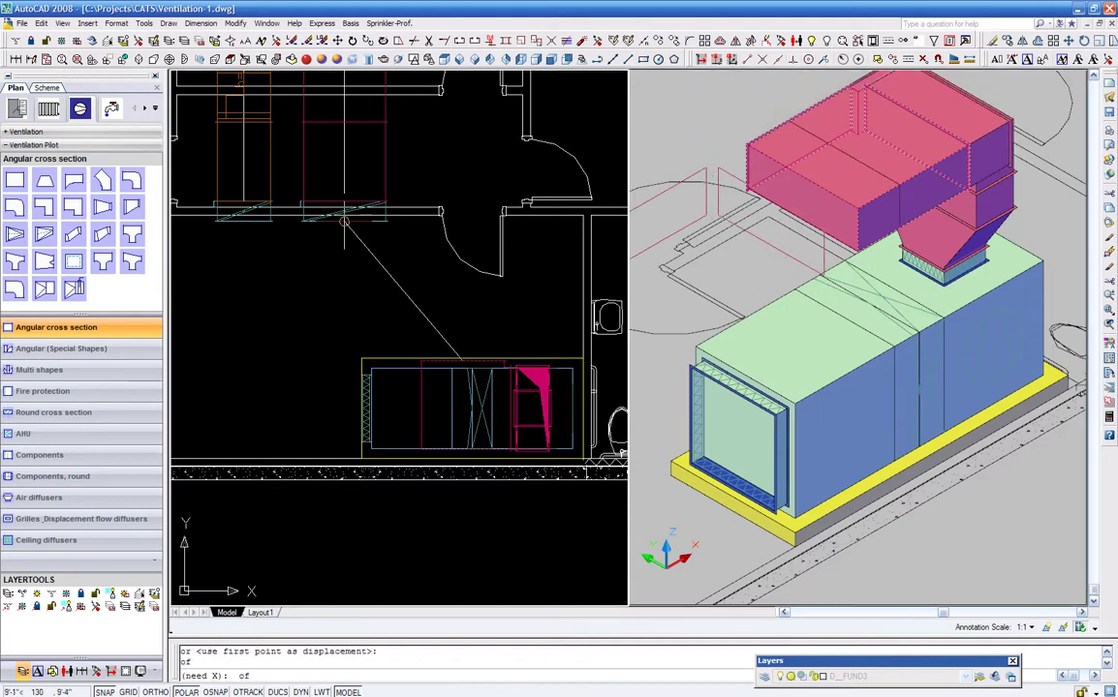
click(344, 221)
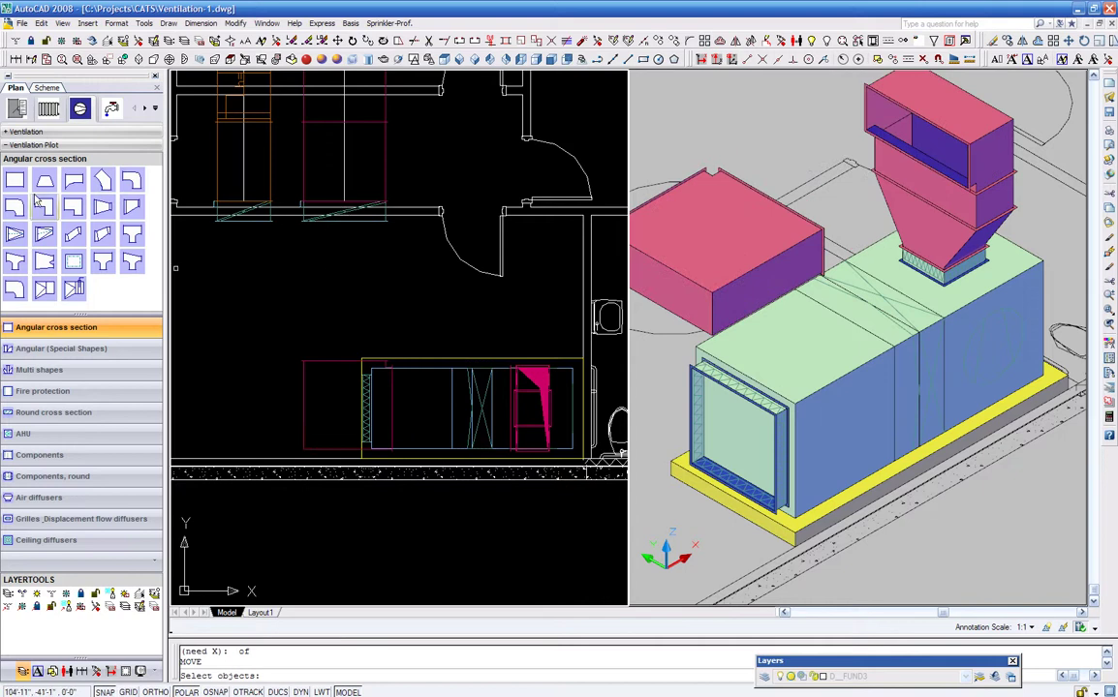
Step: Fit a duct section between the first elbow's opening and the moved second elbow
click(79, 229)
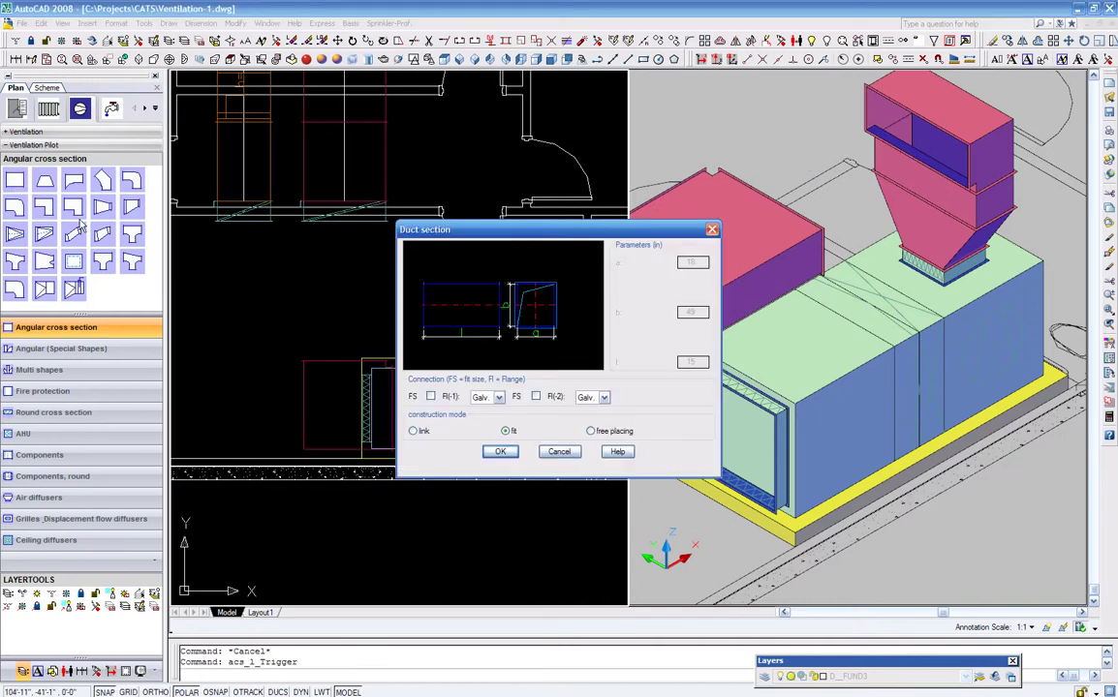
click(500, 451)
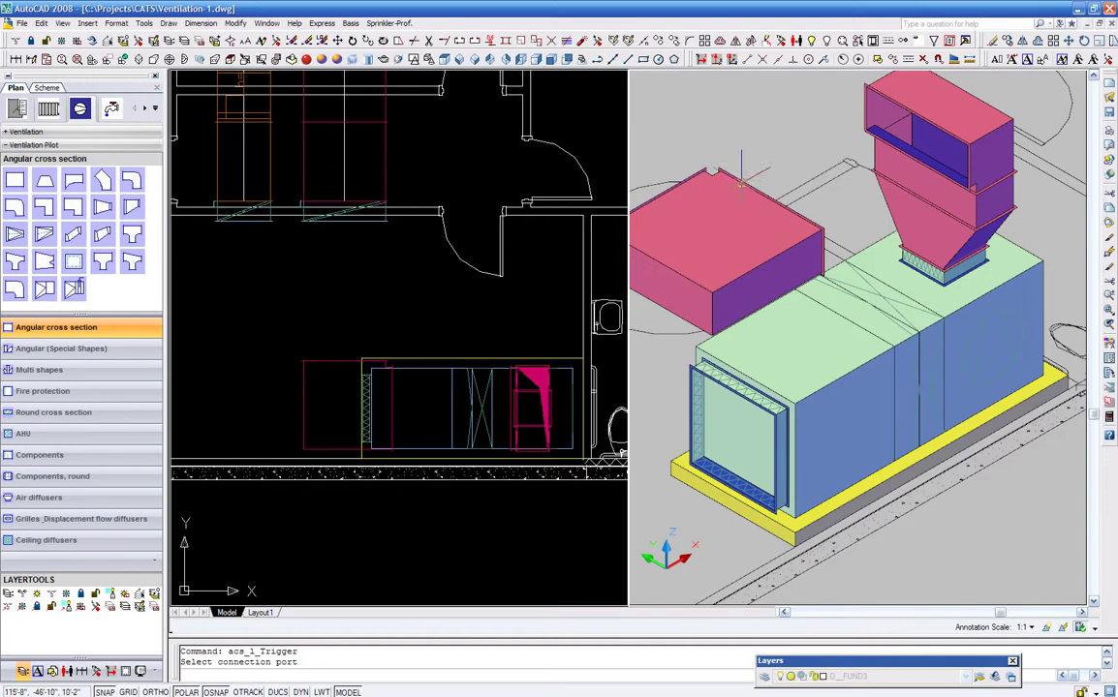
click(678, 150)
click(775, 92)
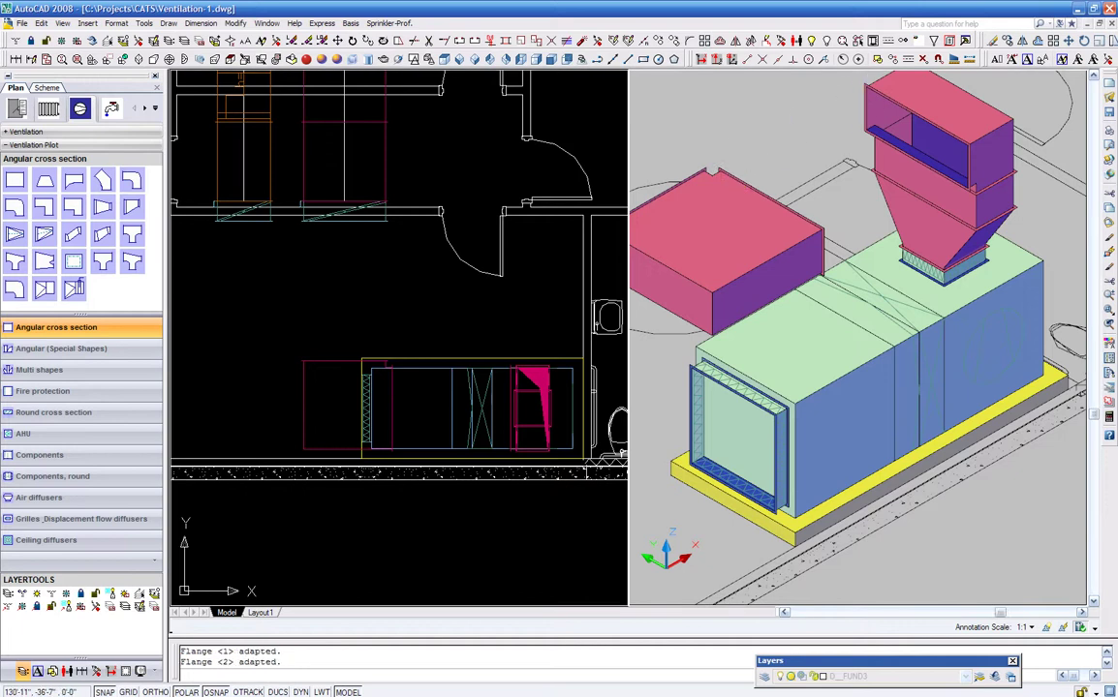
scroll(757, 197, down, 4)
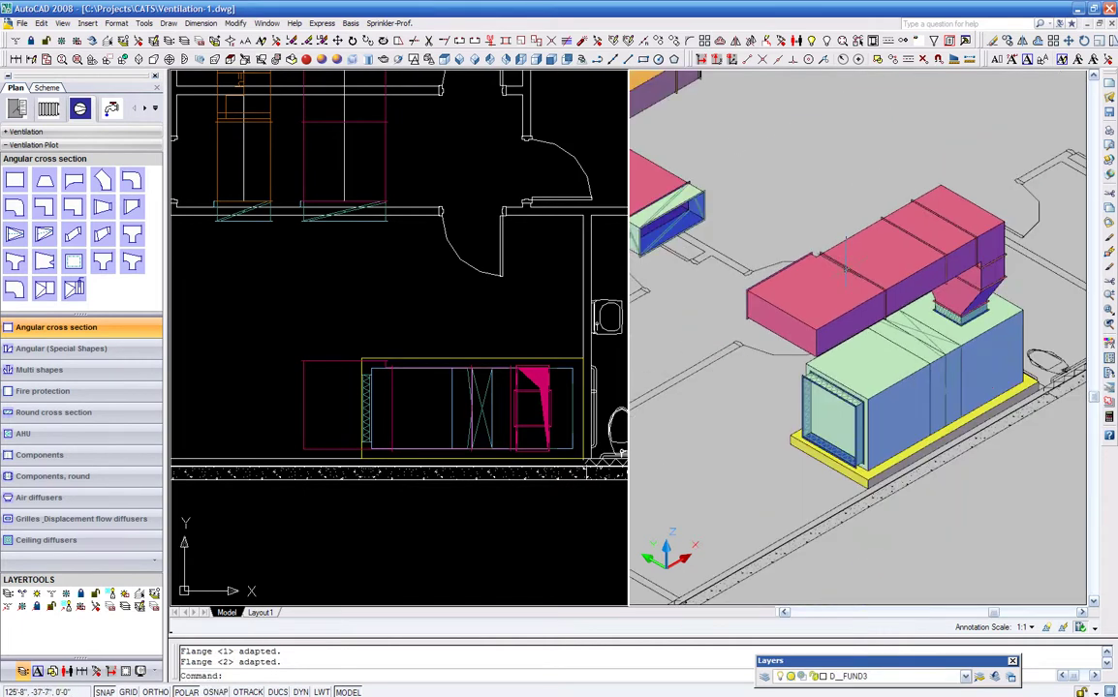
scroll(787, 276, up, 1)
middle_drag(787, 276, 796, 289)
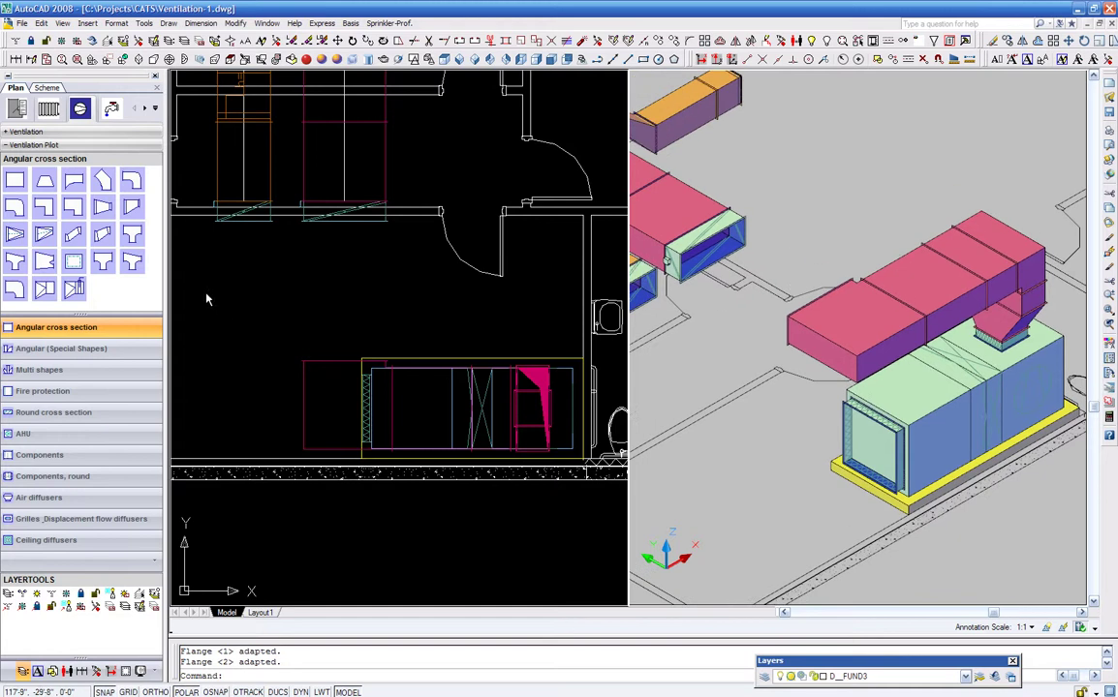
Step: Fit a duct section between the existing supply duct's open end and the second elbow
click(15, 182)
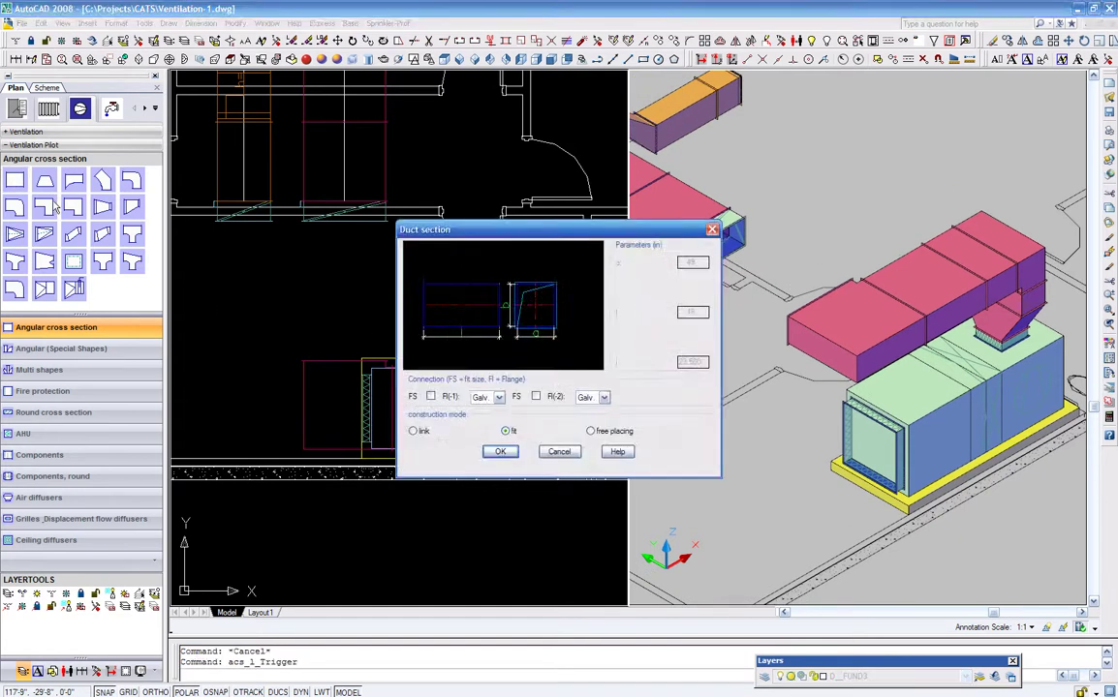
click(499, 453)
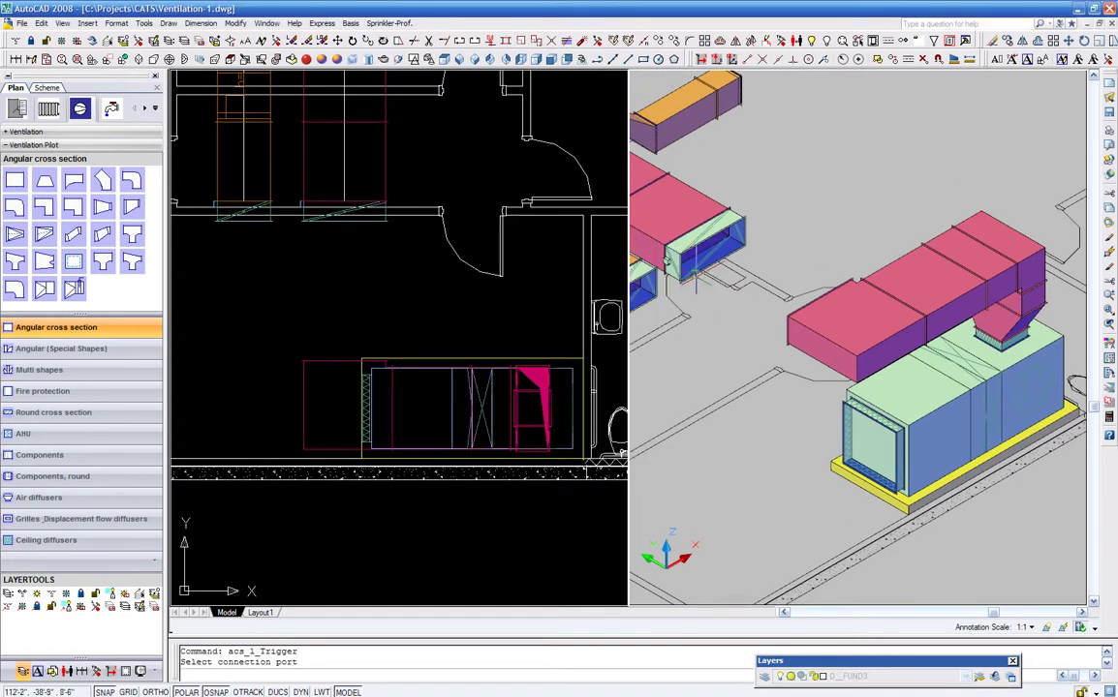
click(693, 278)
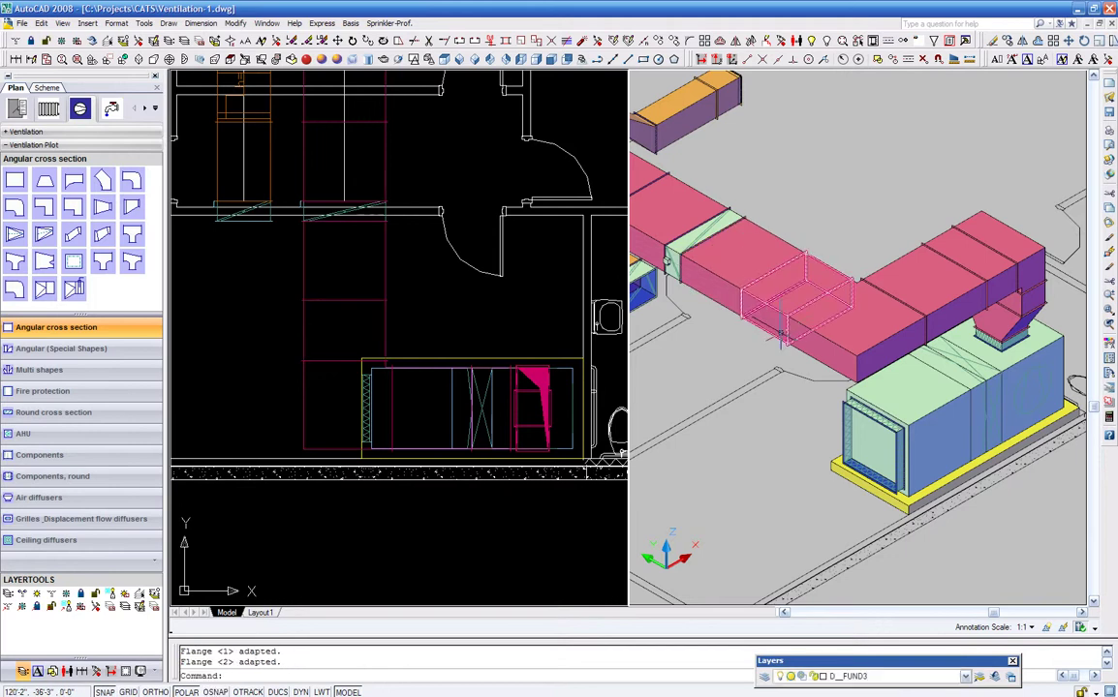
Step: Link an asymmetrical transition (c 32, d 18, e1 and e2 1, length 24 in) to the unit's intake opening on layer V__3D_RETURN50, rotated 90°
middle_drag(774, 454, 800, 421)
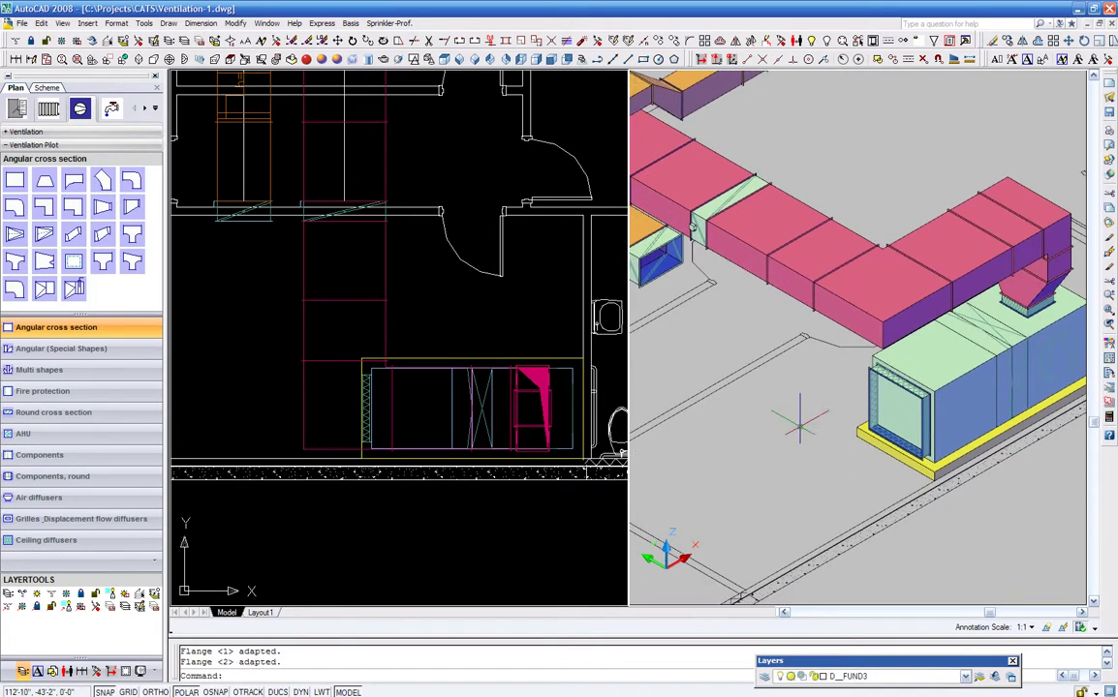
middle_drag(785, 467, 803, 456)
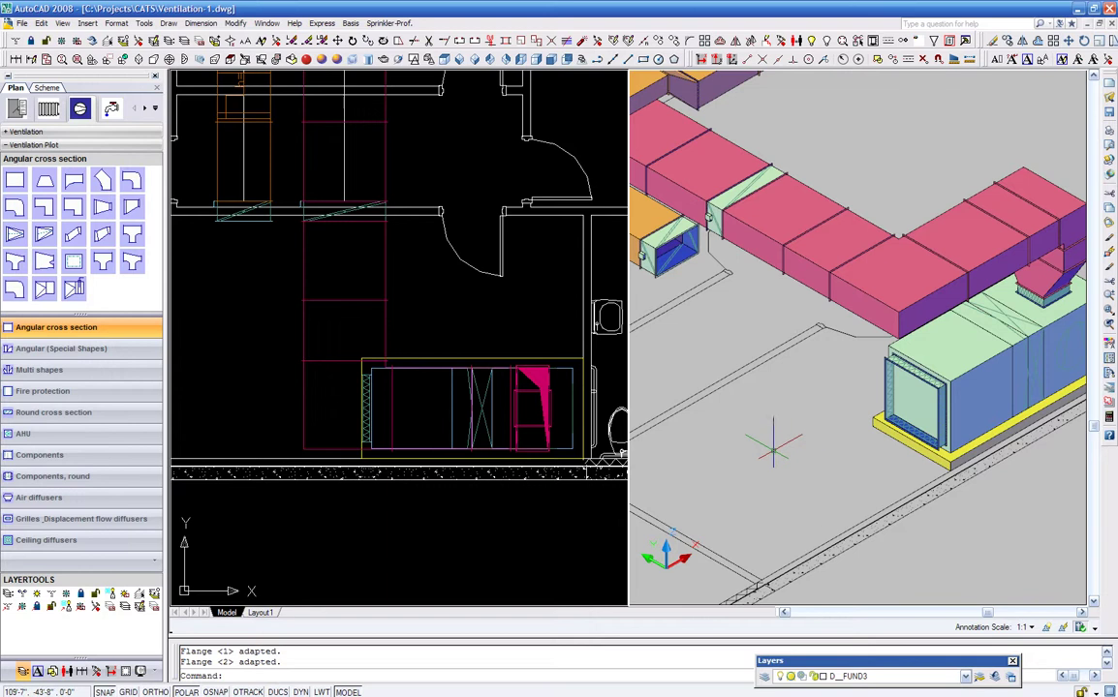
click(133, 209)
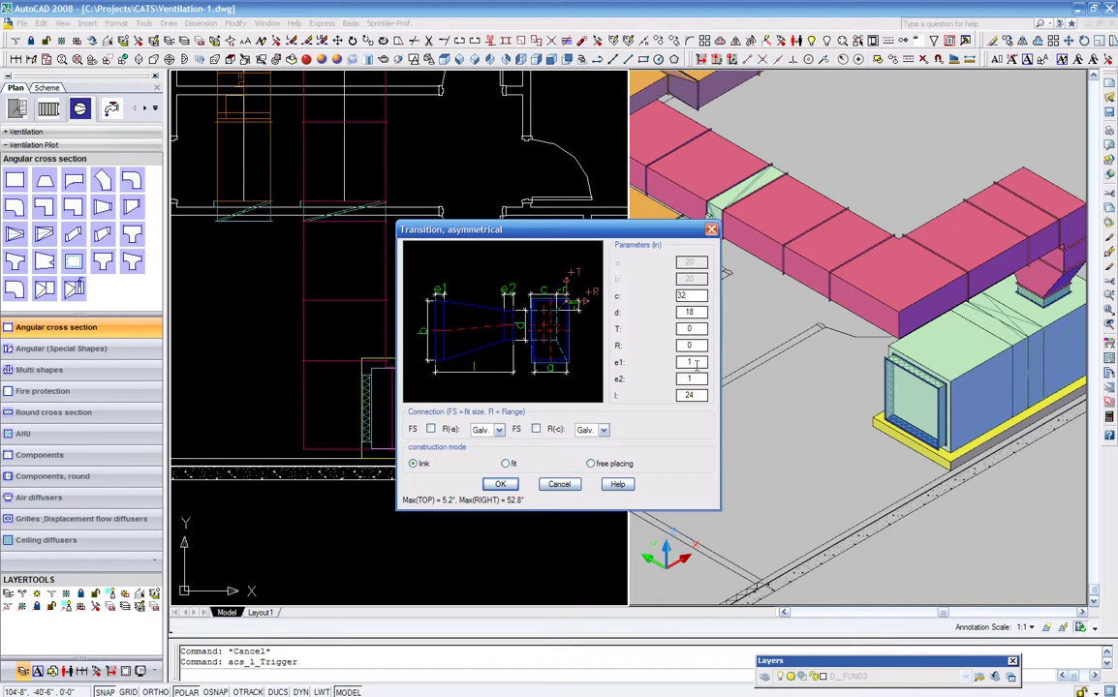
click(499, 486)
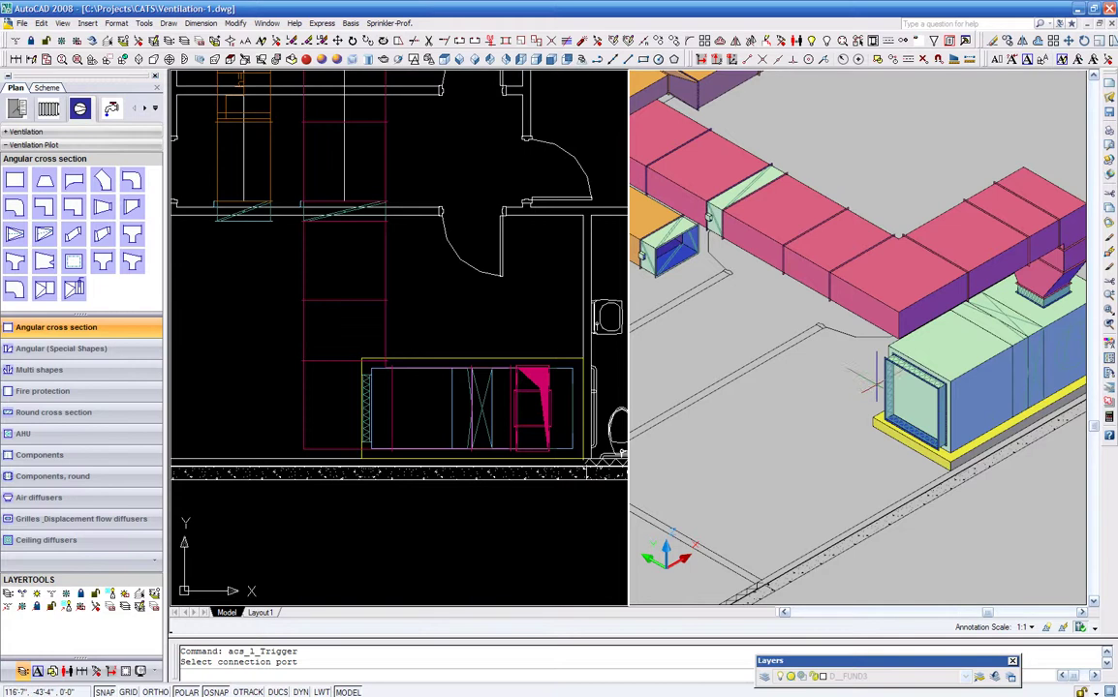
click(804, 405)
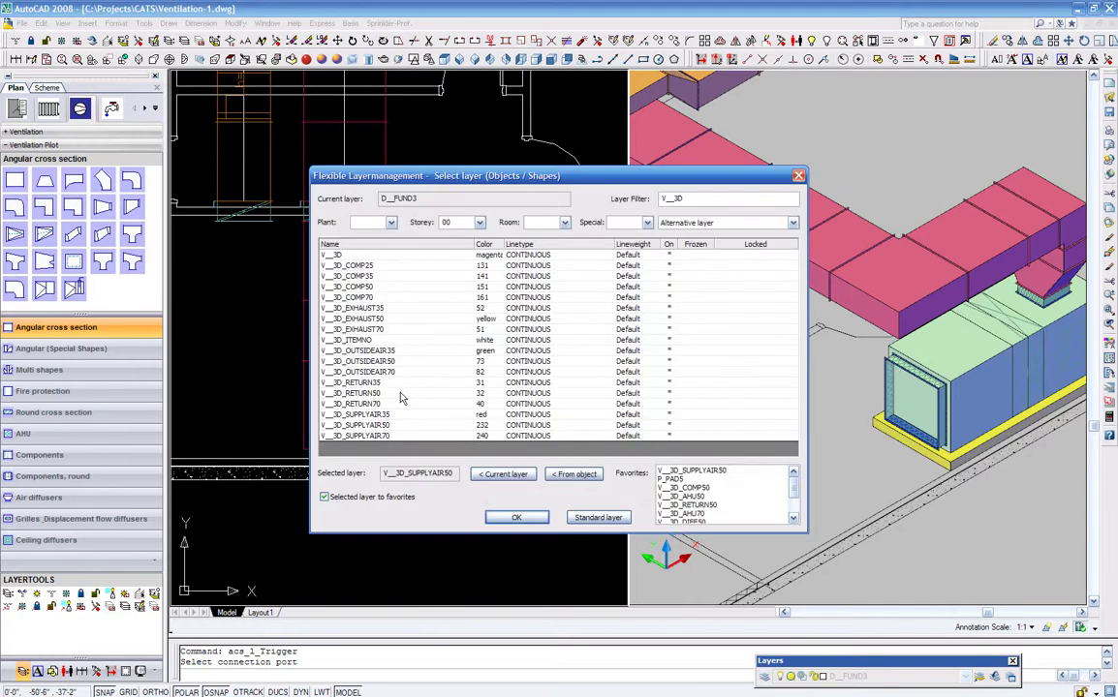
click(369, 393)
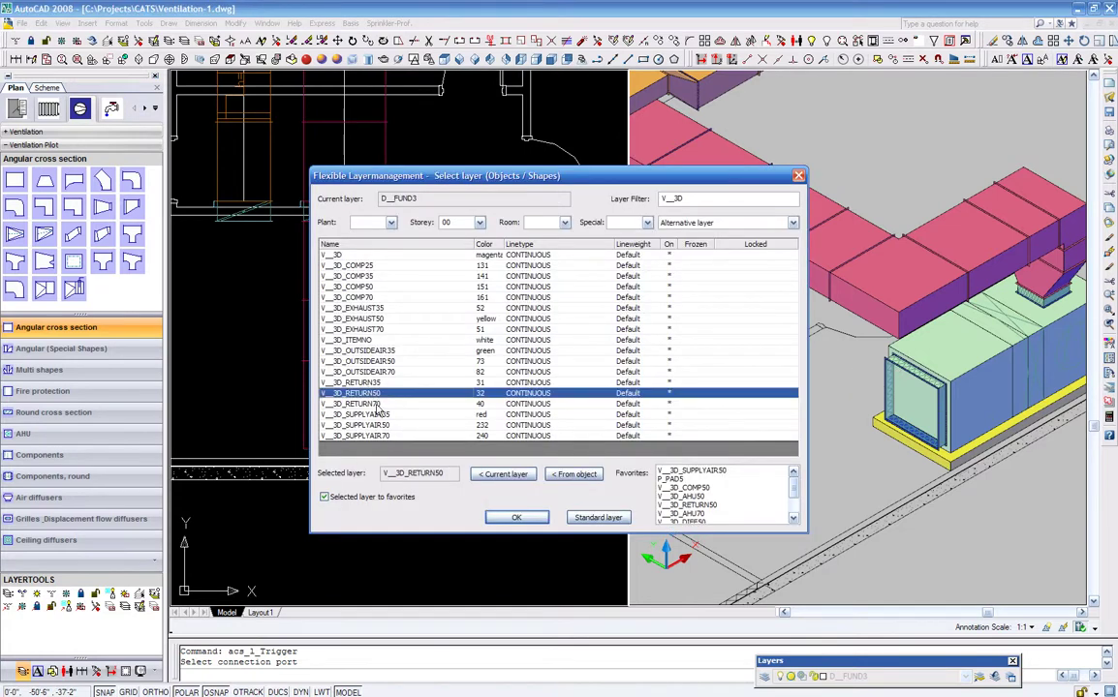
click(516, 518)
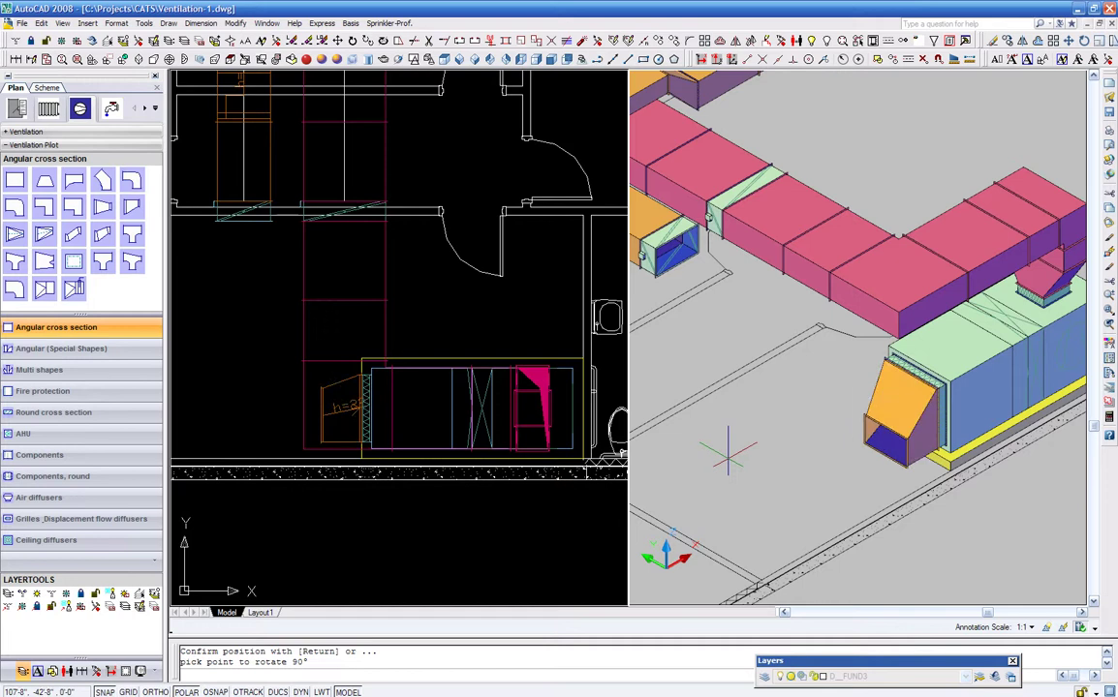
click(727, 451)
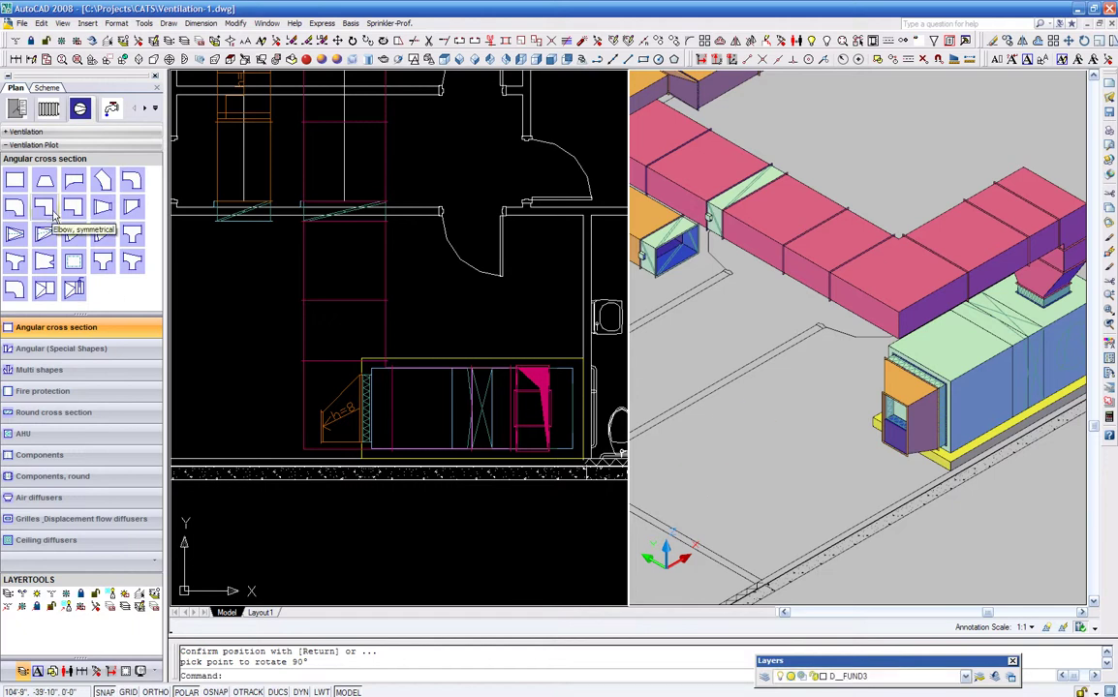
Step: Link a symmetrical elbow with 4 in e1 and e2 to the return transition's open end, facing upward
click(43, 207)
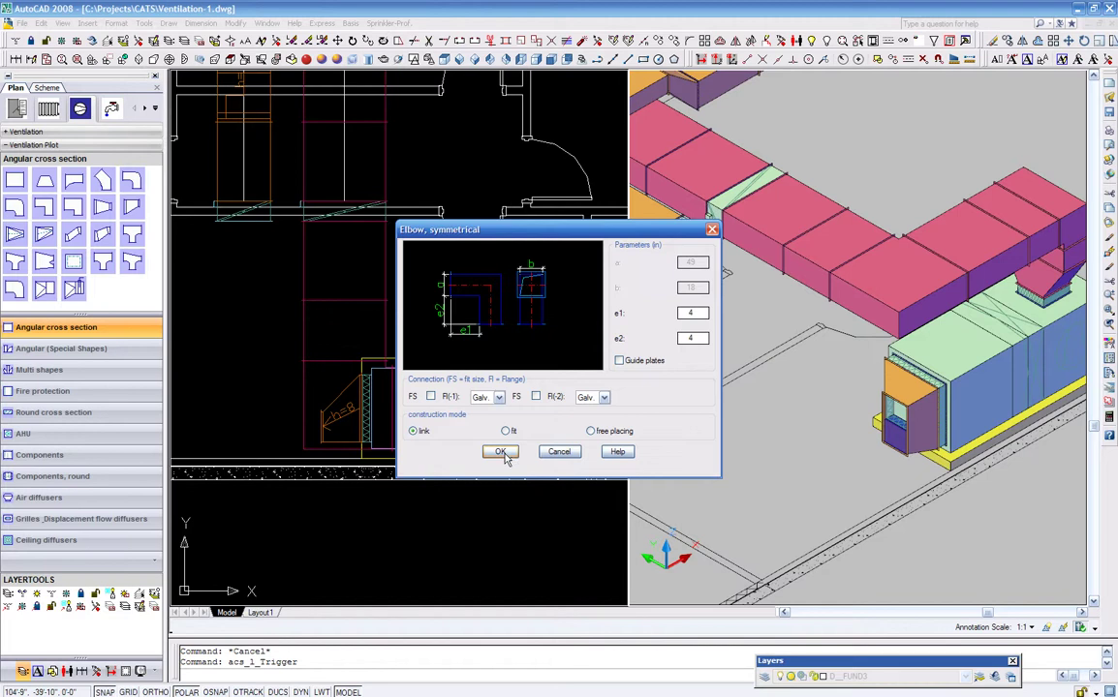
click(500, 452)
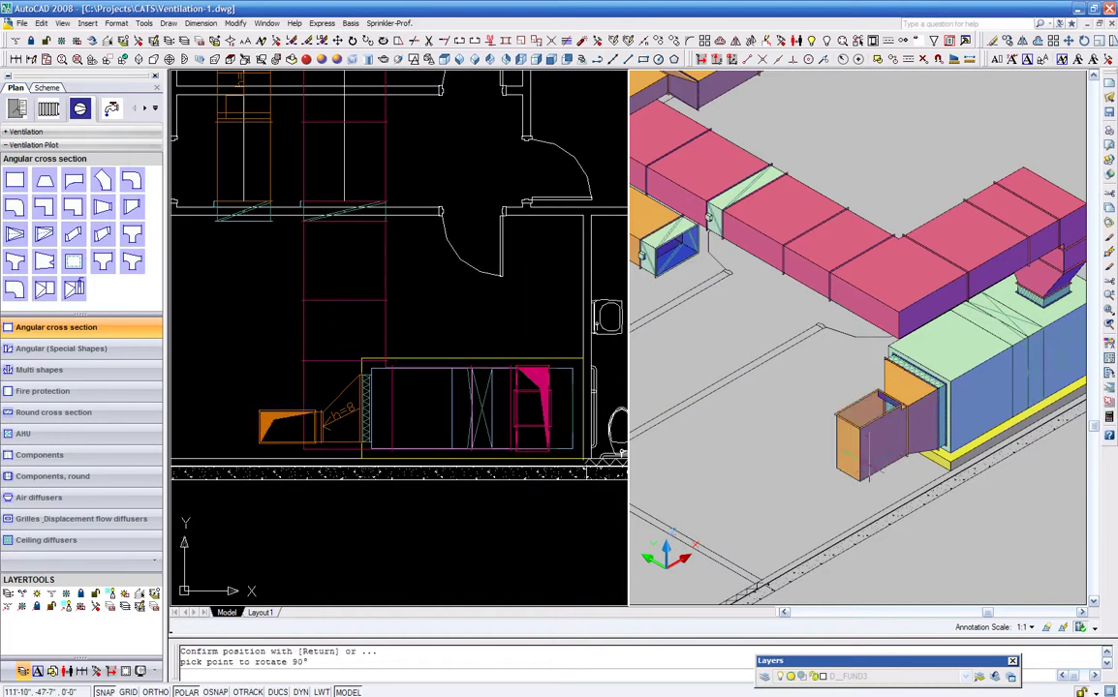
key(Return)
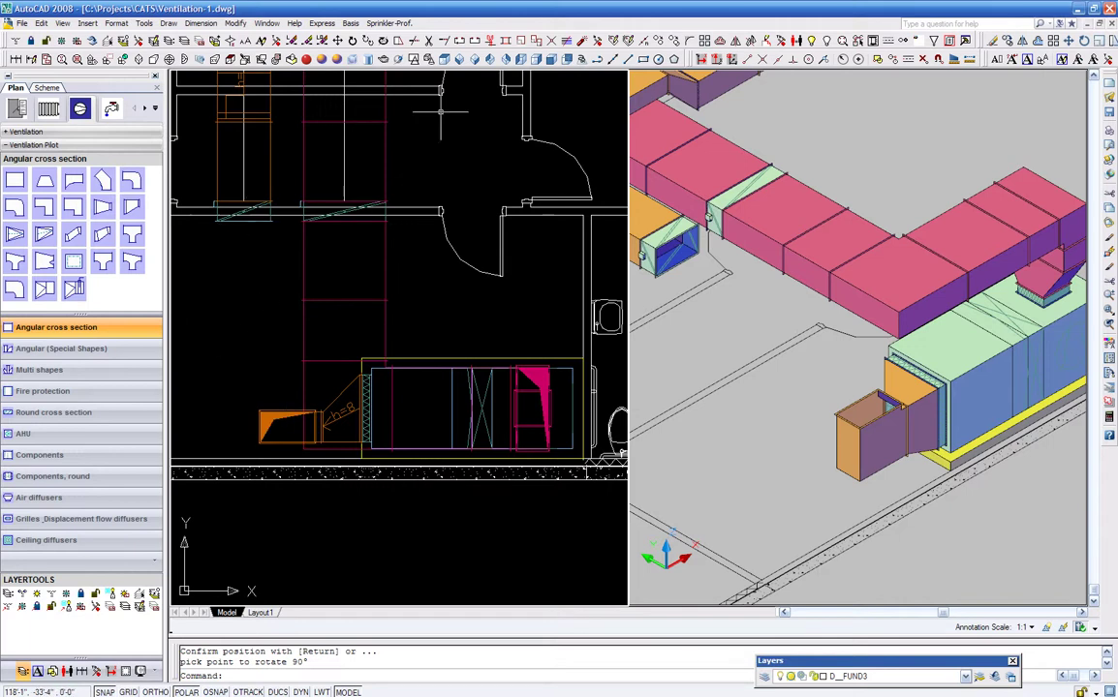
Step: Move the return elbow along X to line up with the existing return duct's centre, keeping its YZ position with a point filter
click(339, 40)
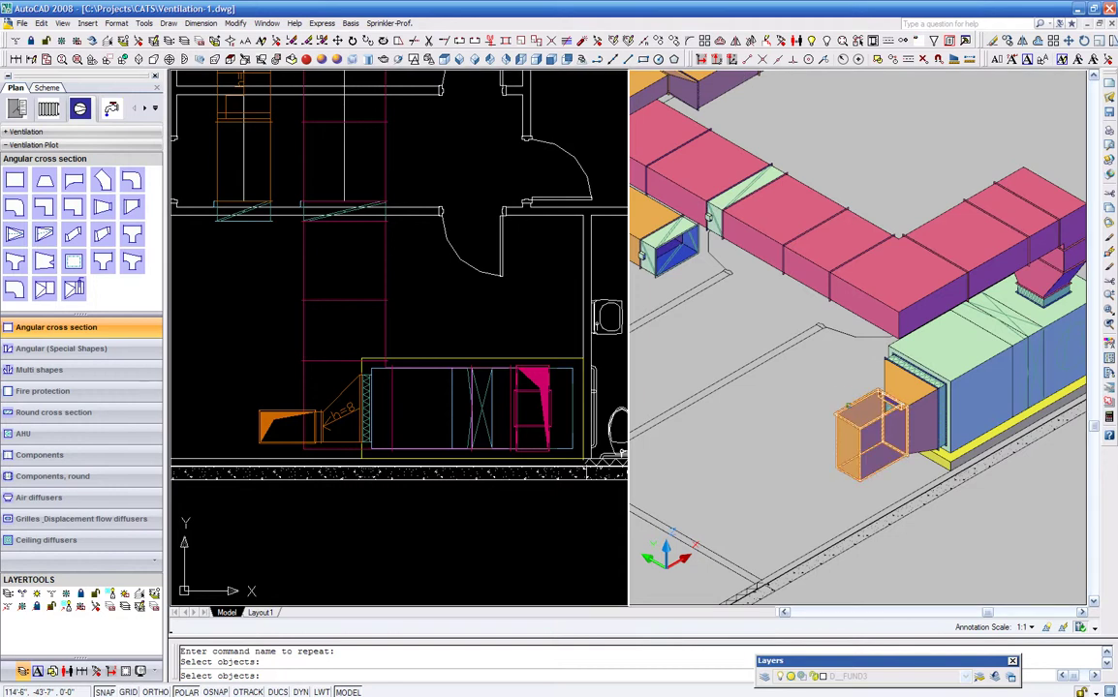
click(851, 402)
key(Return)
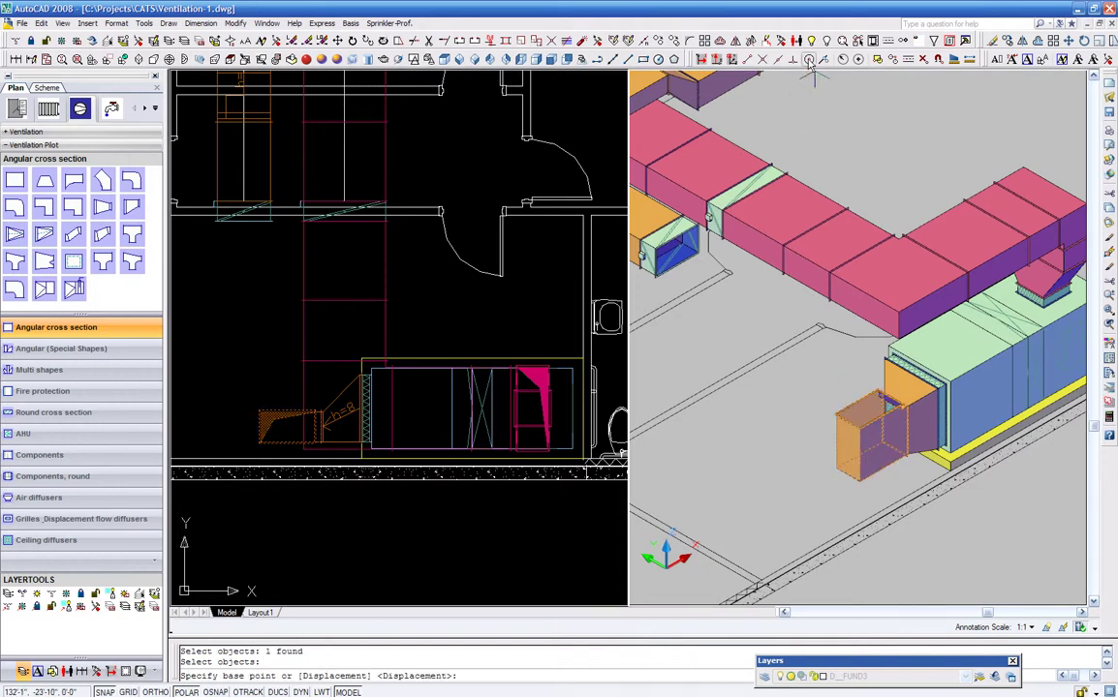
click(287, 420)
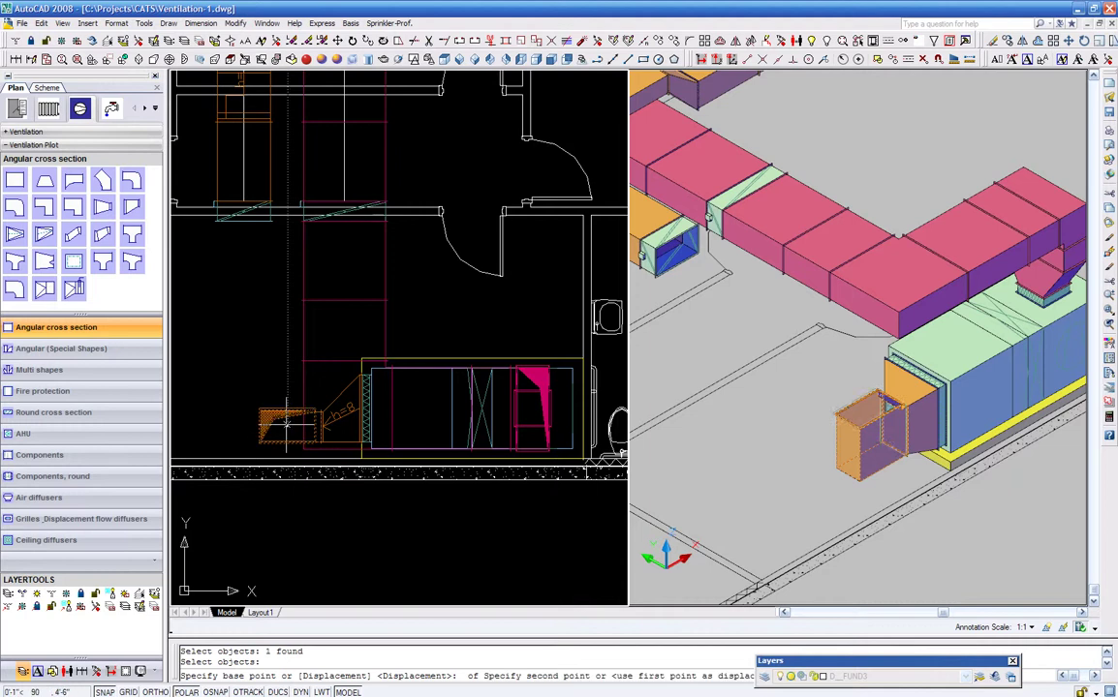
click(702, 60)
click(745, 60)
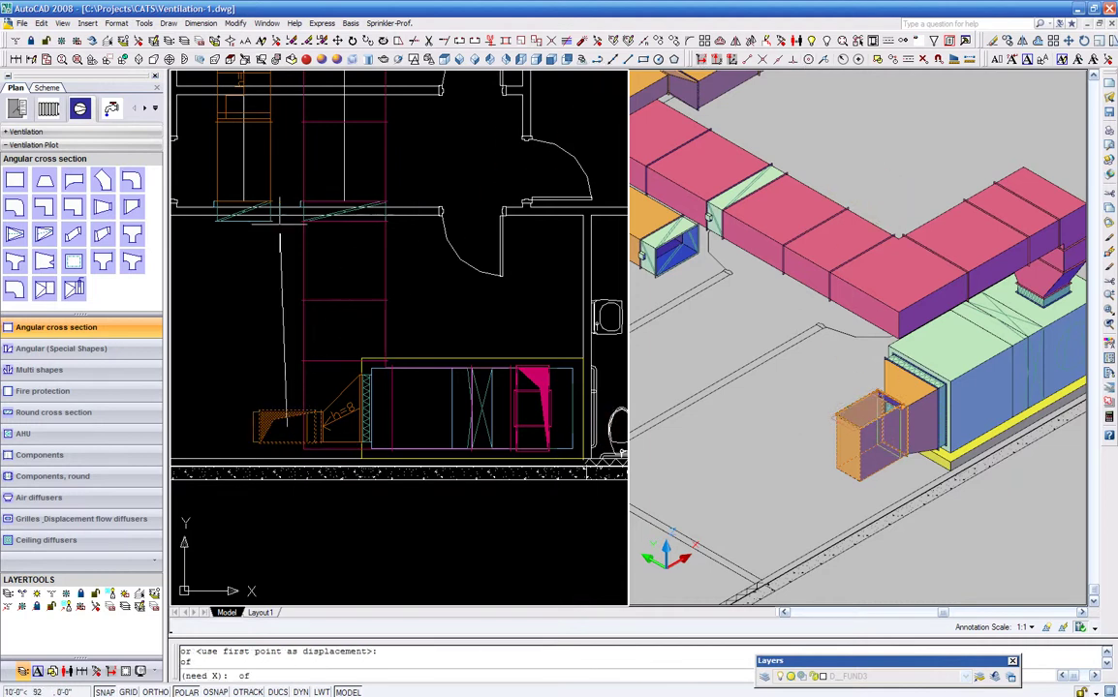
click(244, 221)
key(Return)
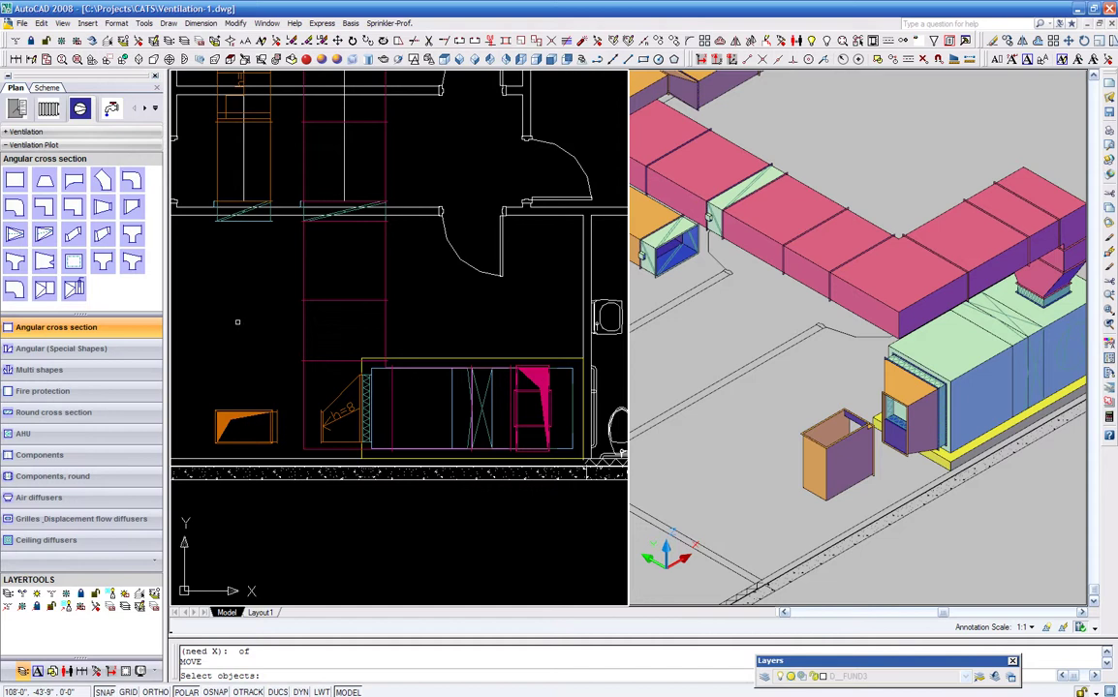
Step: Fit a duct section between the return transition and the moved elbow
click(15, 180)
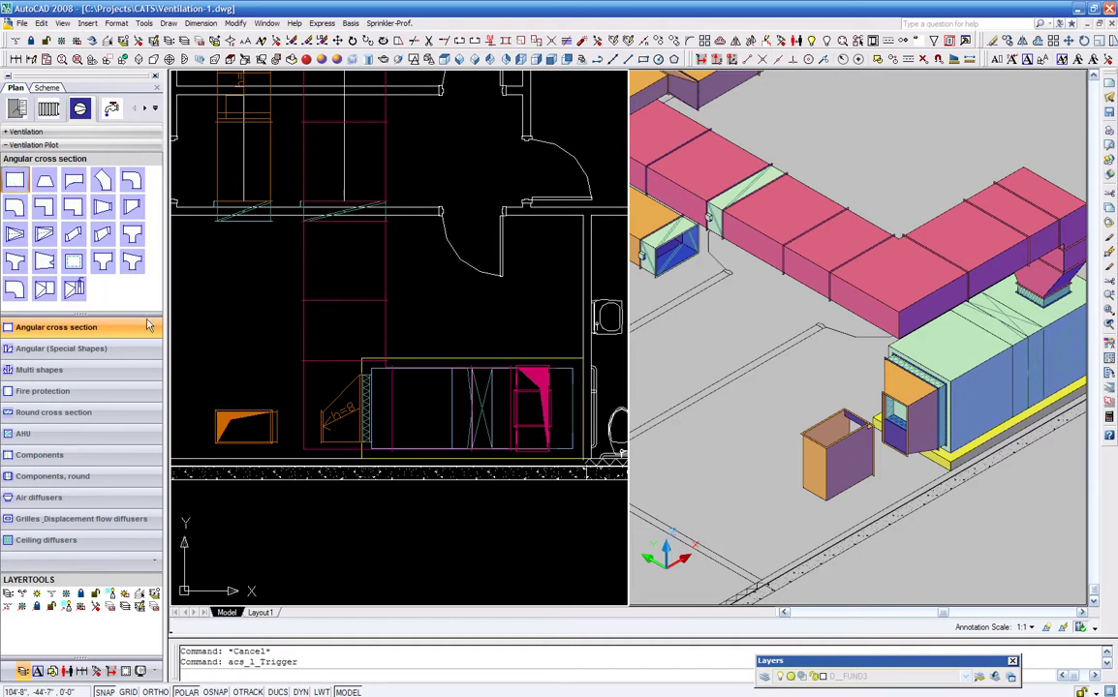
click(499, 452)
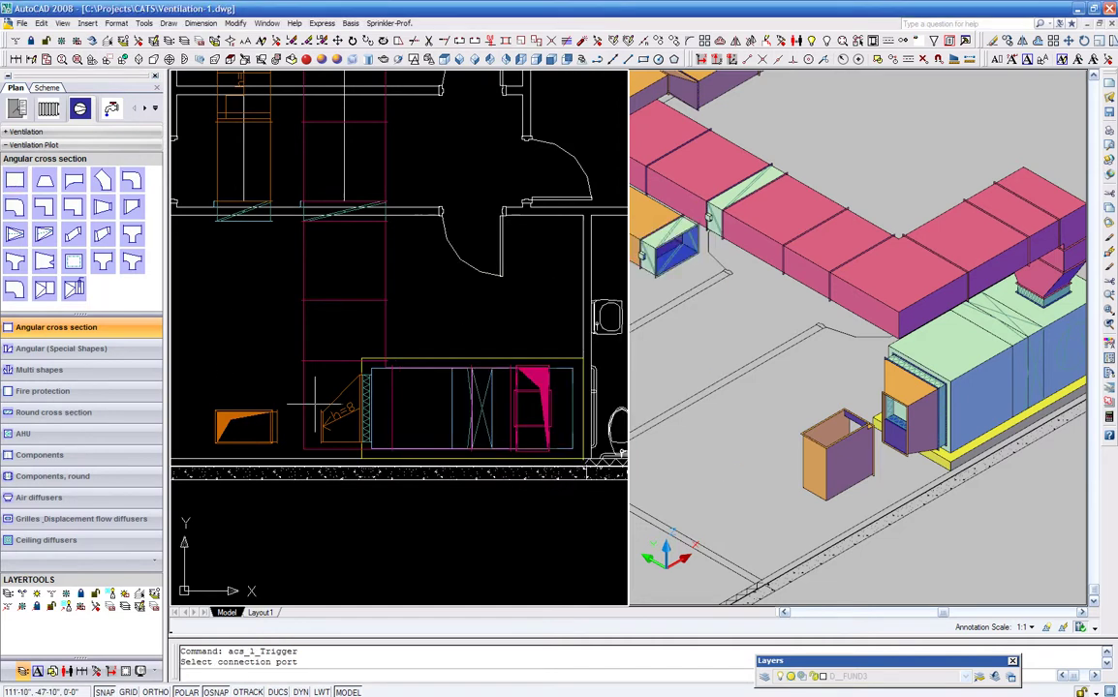
click(250, 417)
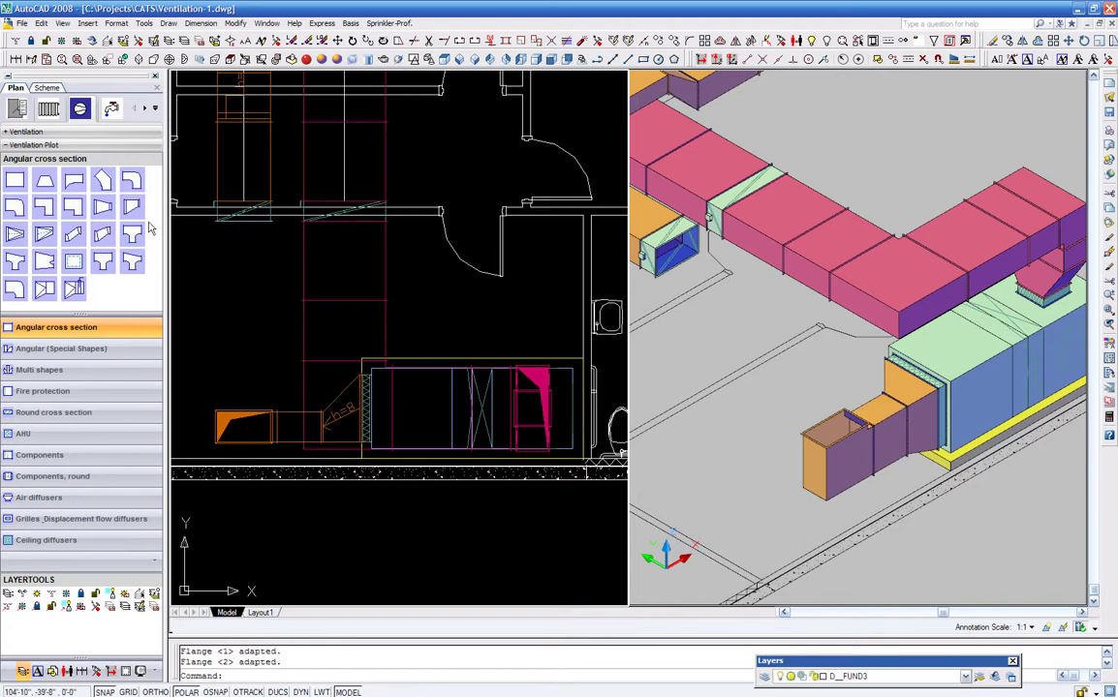
Step: Link a second symmetrical elbow with 4 in e1 and e2 onto the return elbow's upward opening, rotated to face the existing return duct
click(44, 181)
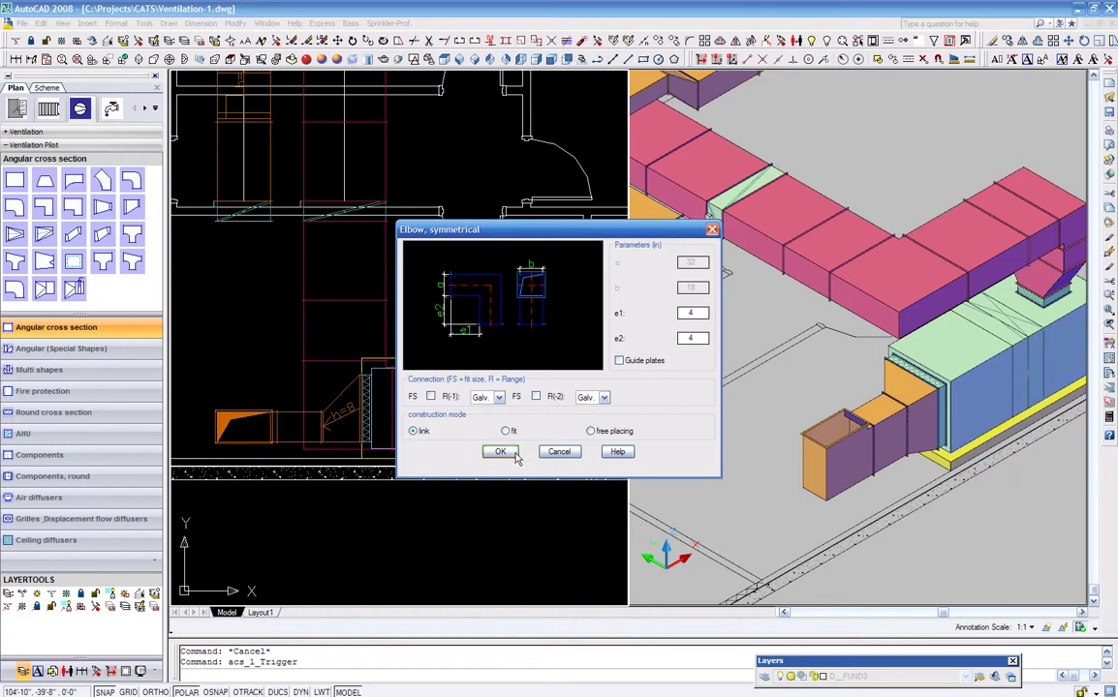
click(513, 454)
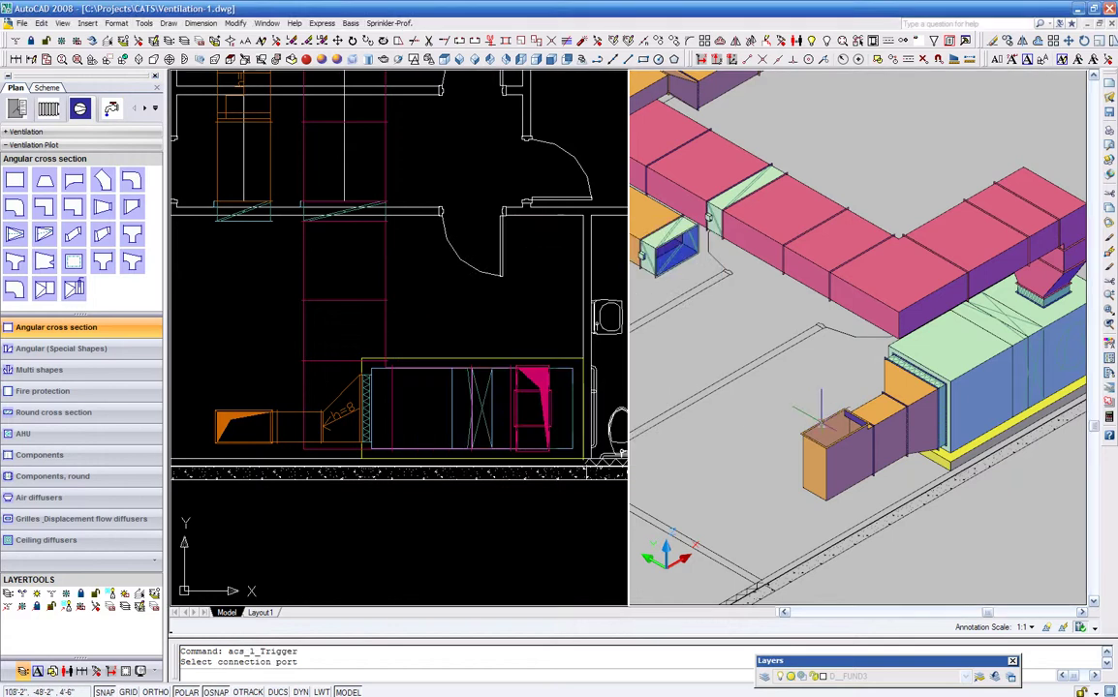
click(821, 418)
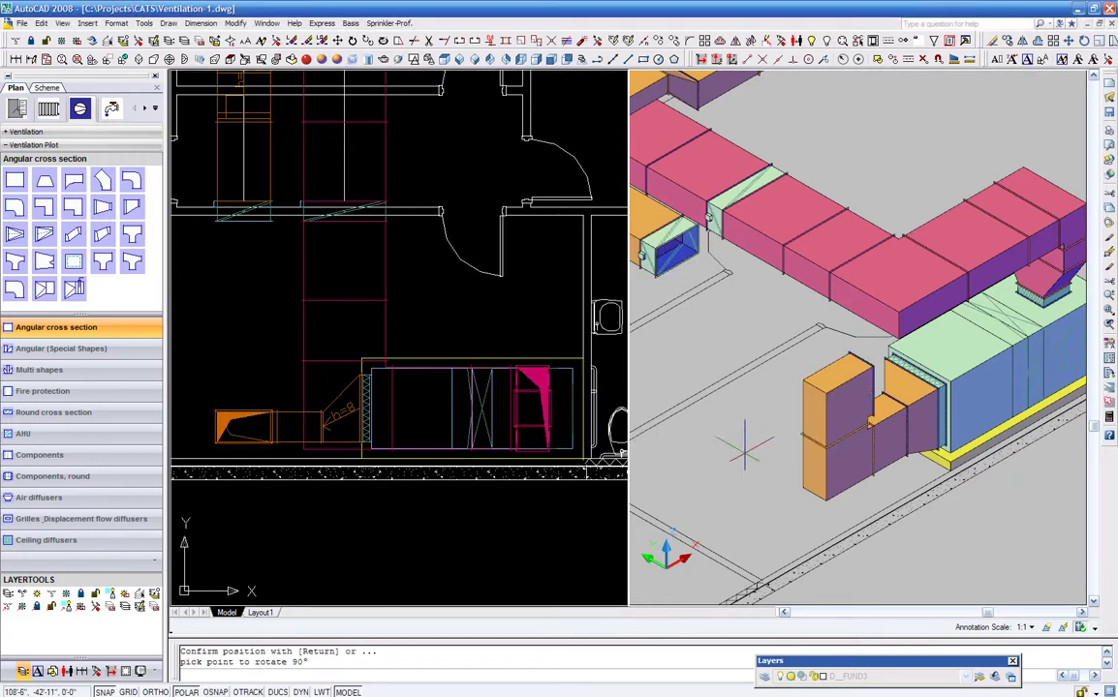
key(Return)
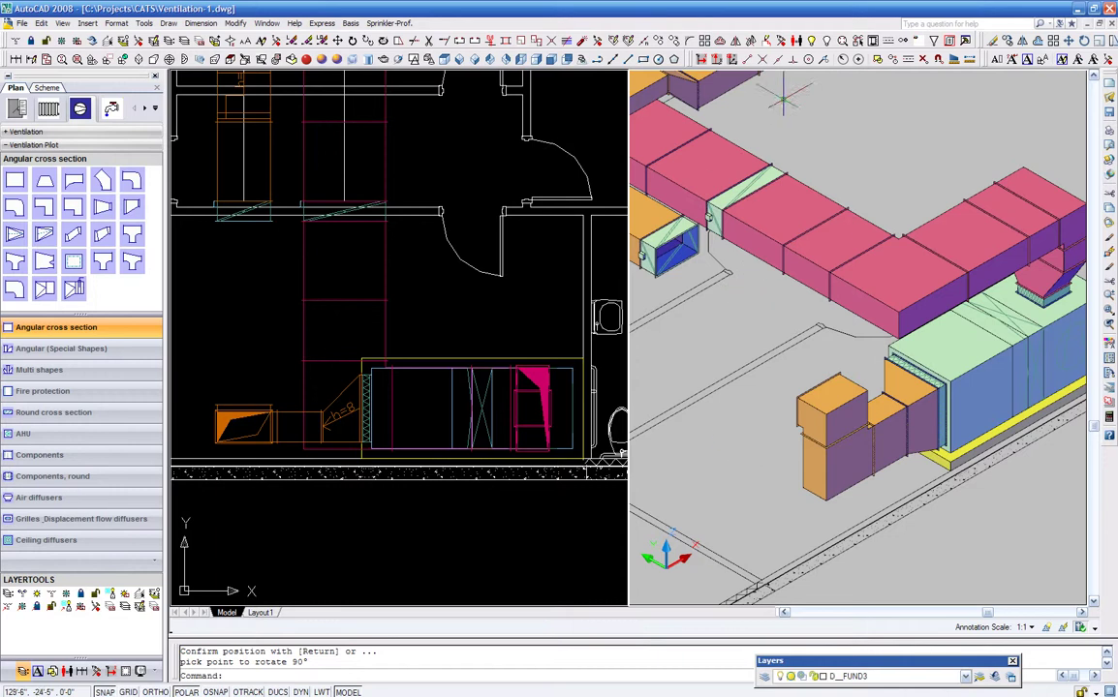
Step: Move the upper return elbow along Z to the existing return duct's centre height, keeping its XY position with a point filter
click(338, 43)
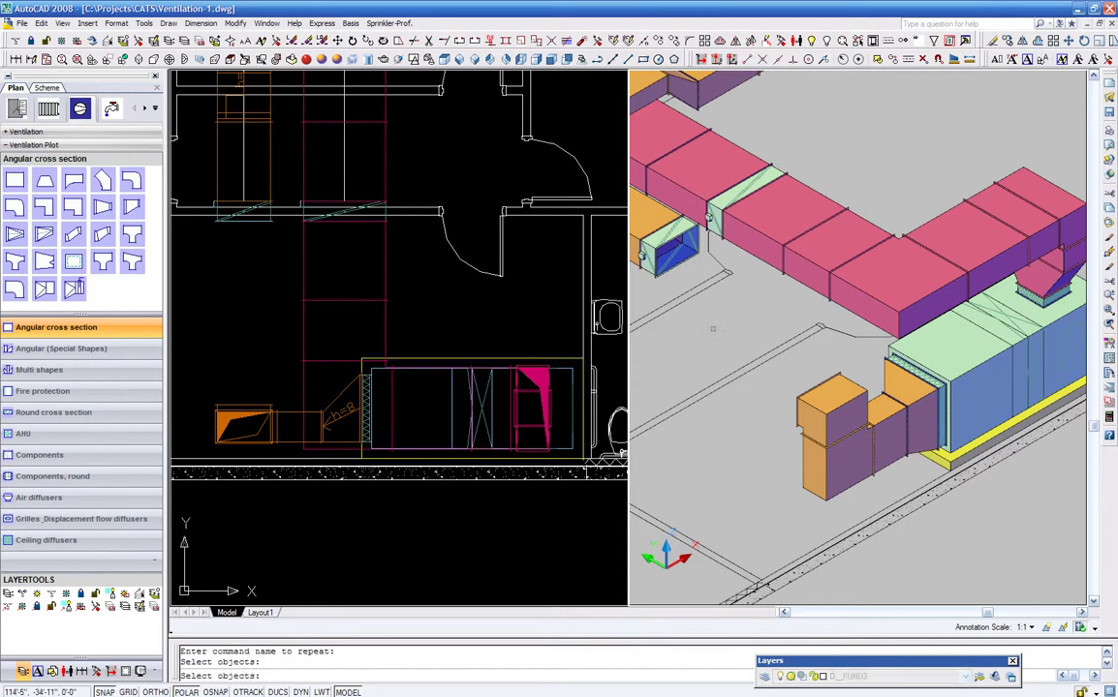
click(809, 402)
key(Return)
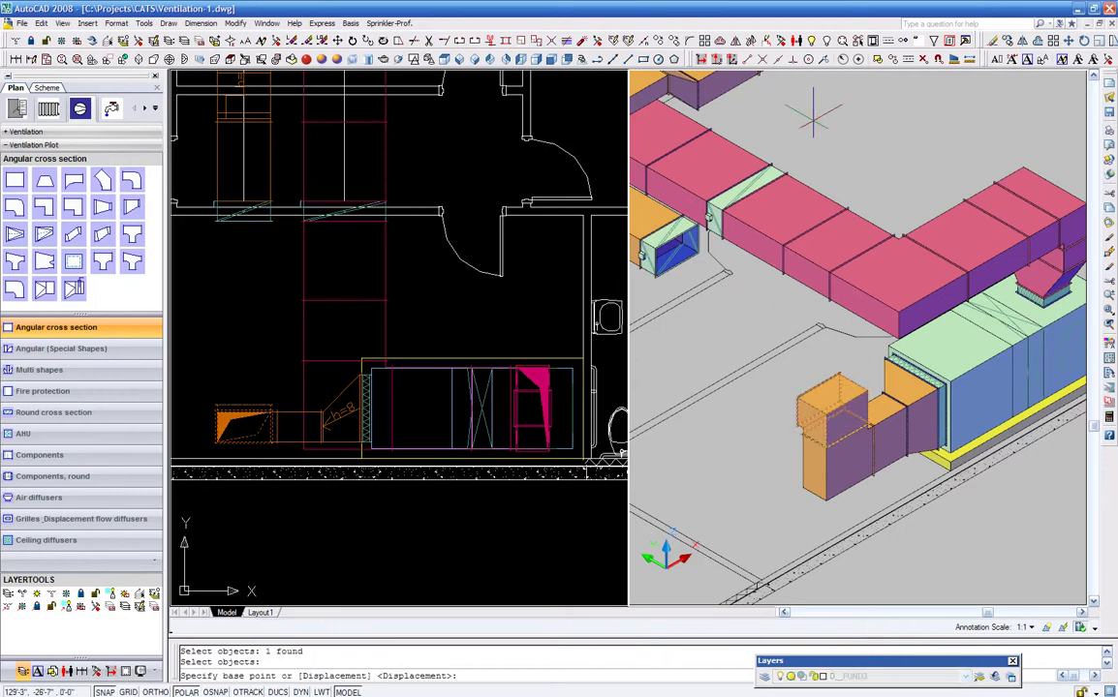
click(810, 60)
click(816, 399)
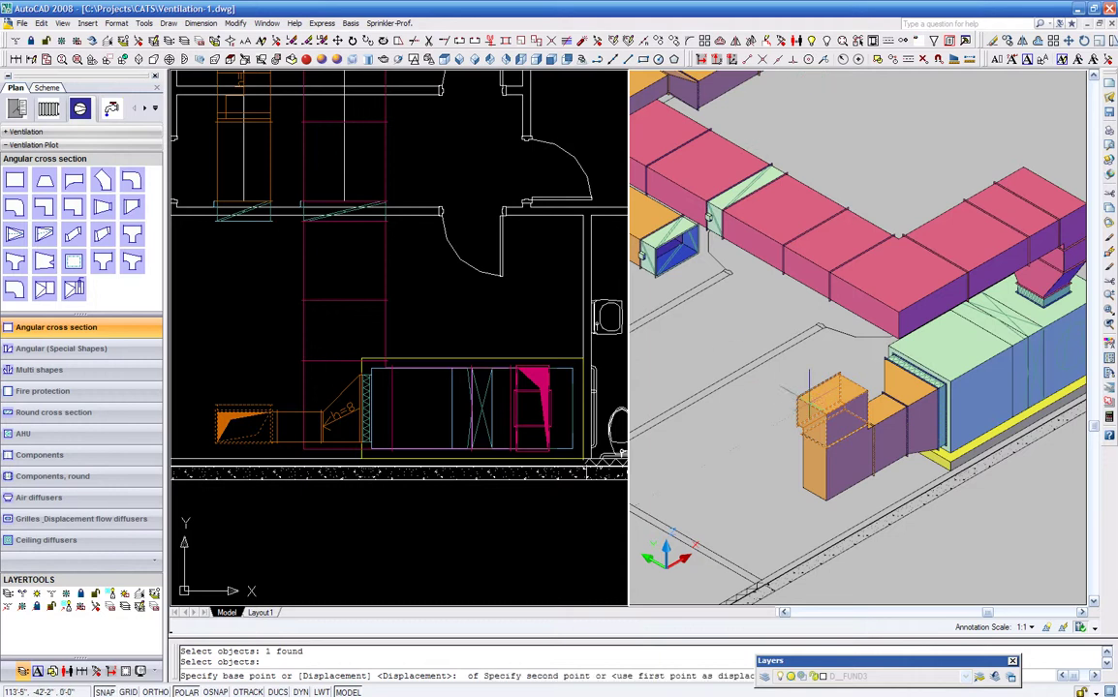
click(732, 60)
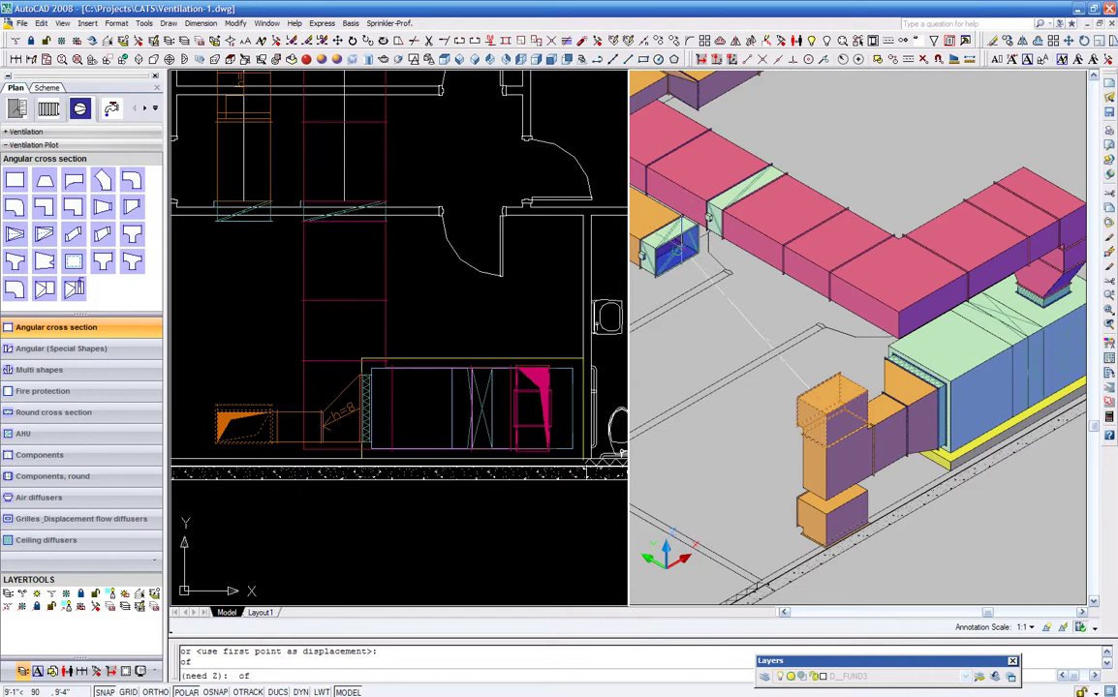
click(679, 249)
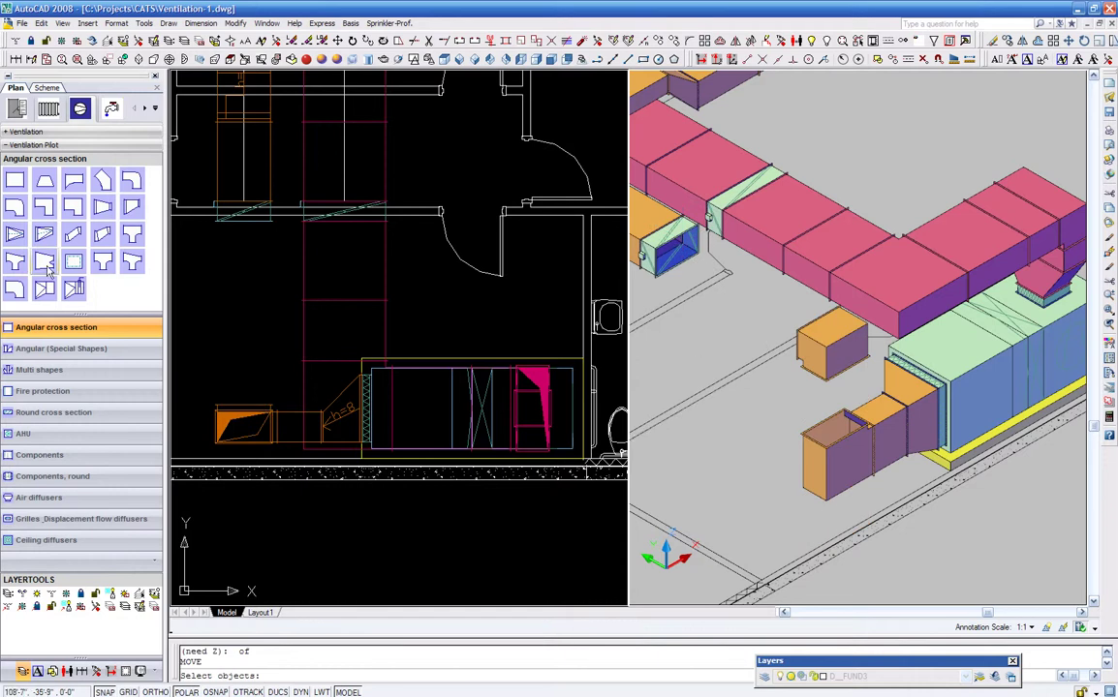
Step: Fit a vertical duct section between the lower return elbow and the raised elbow
click(33, 205)
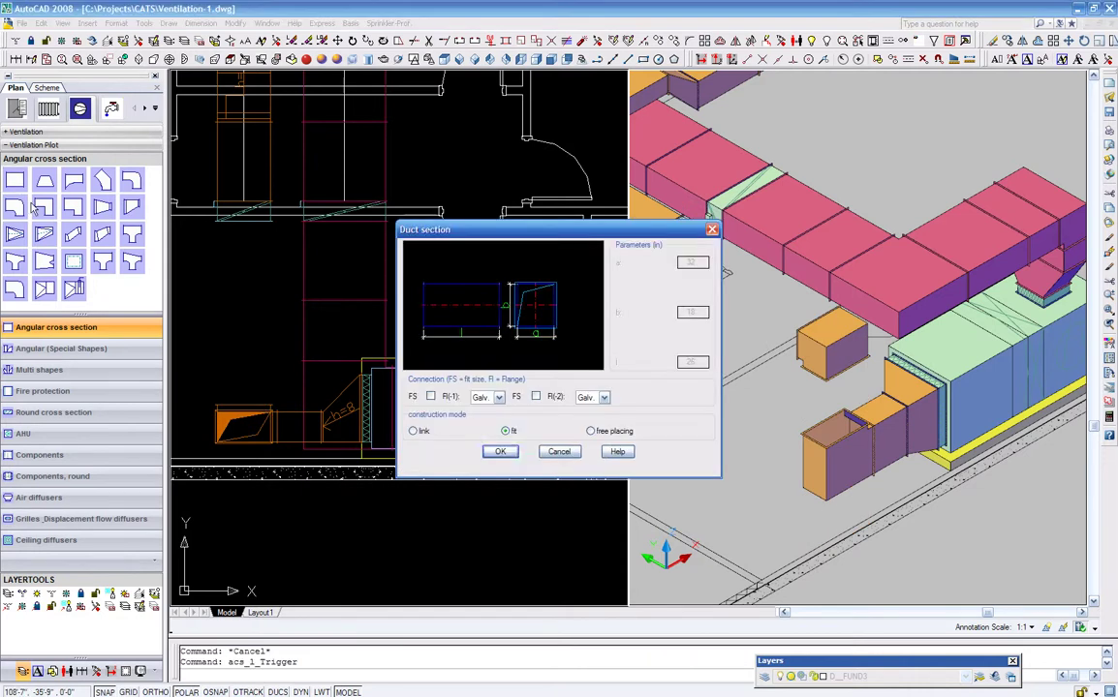
click(500, 452)
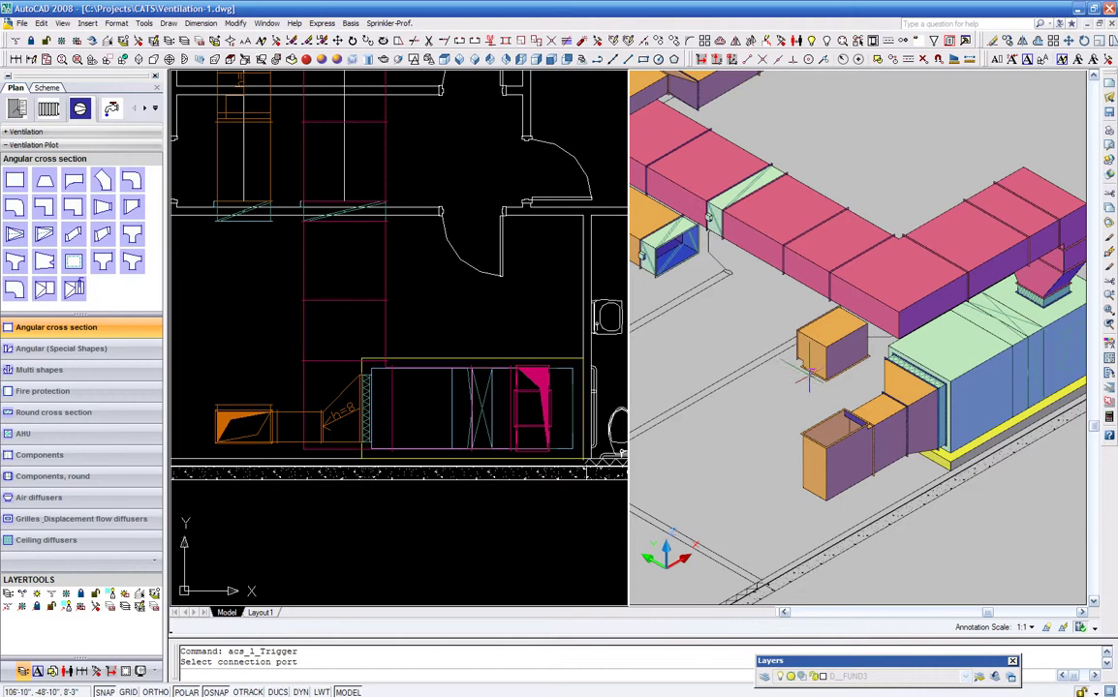
click(815, 410)
Step: Fit horizontal duct sections between the open end of the existing return duct and the raised return elbow
right_click(765, 403)
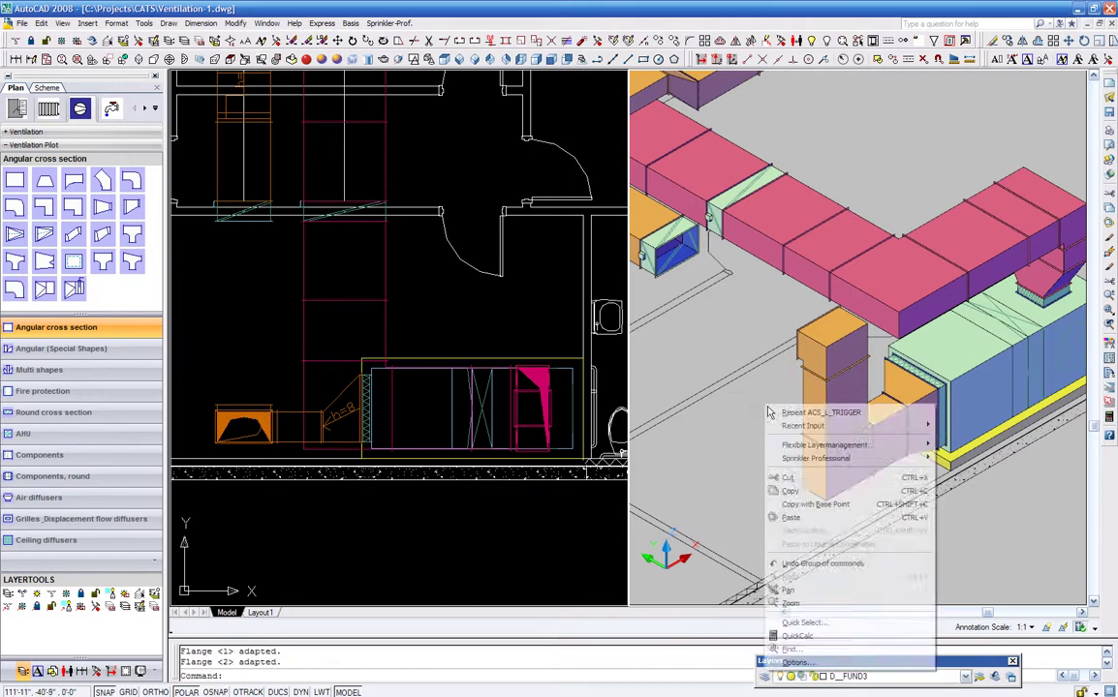
click(778, 412)
click(501, 452)
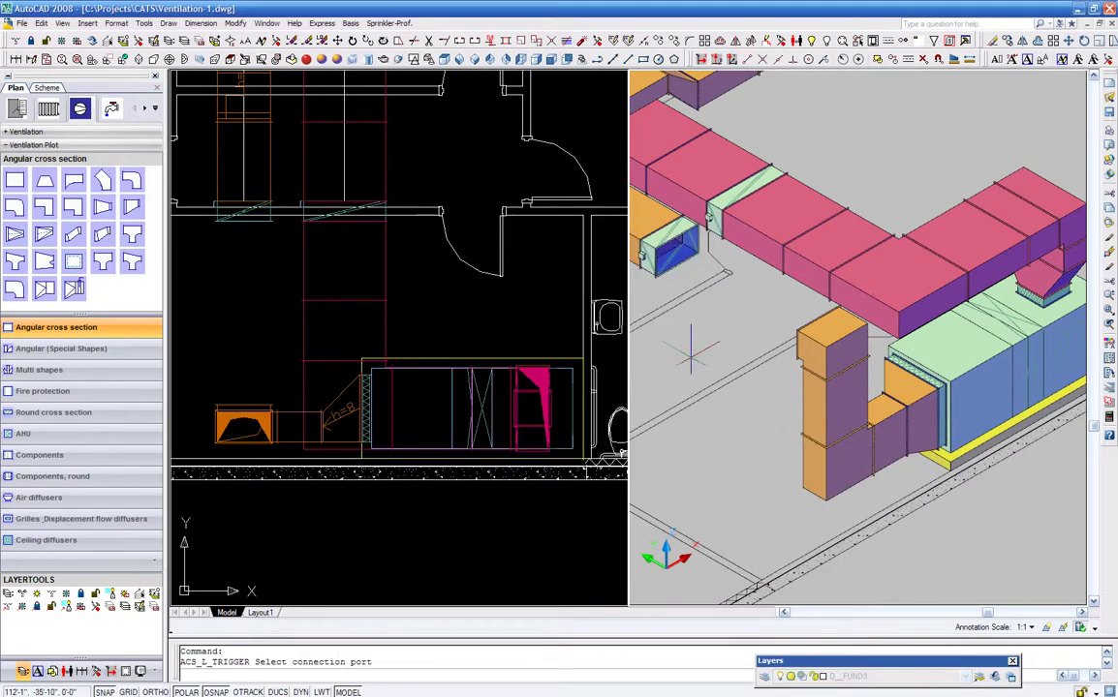
click(716, 285)
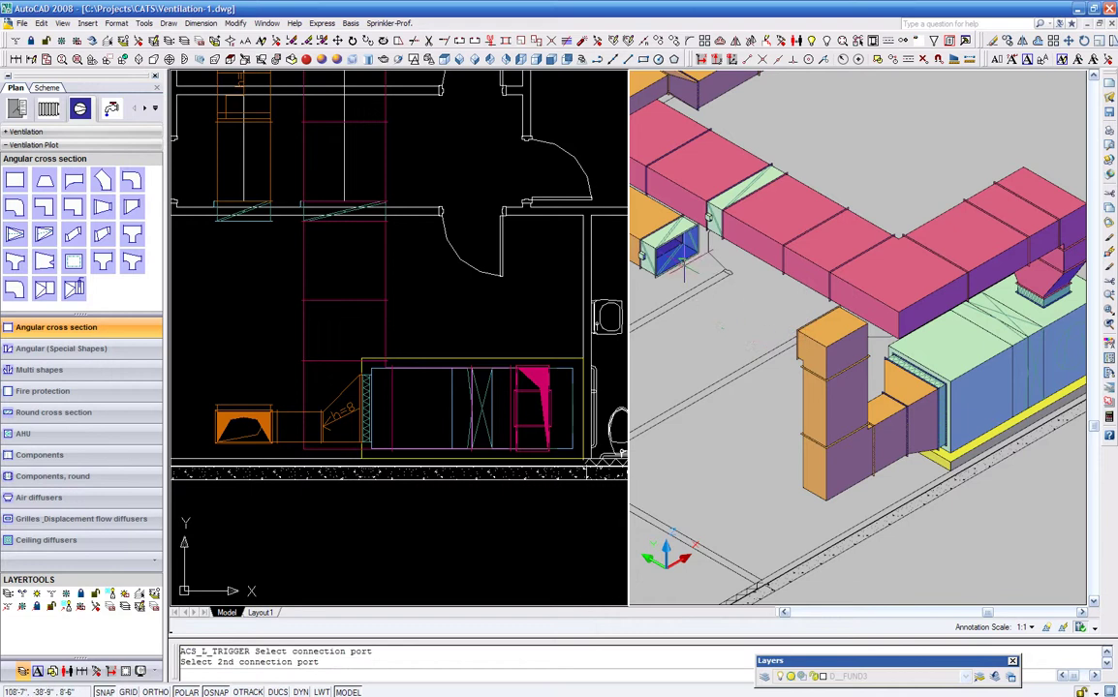
click(831, 332)
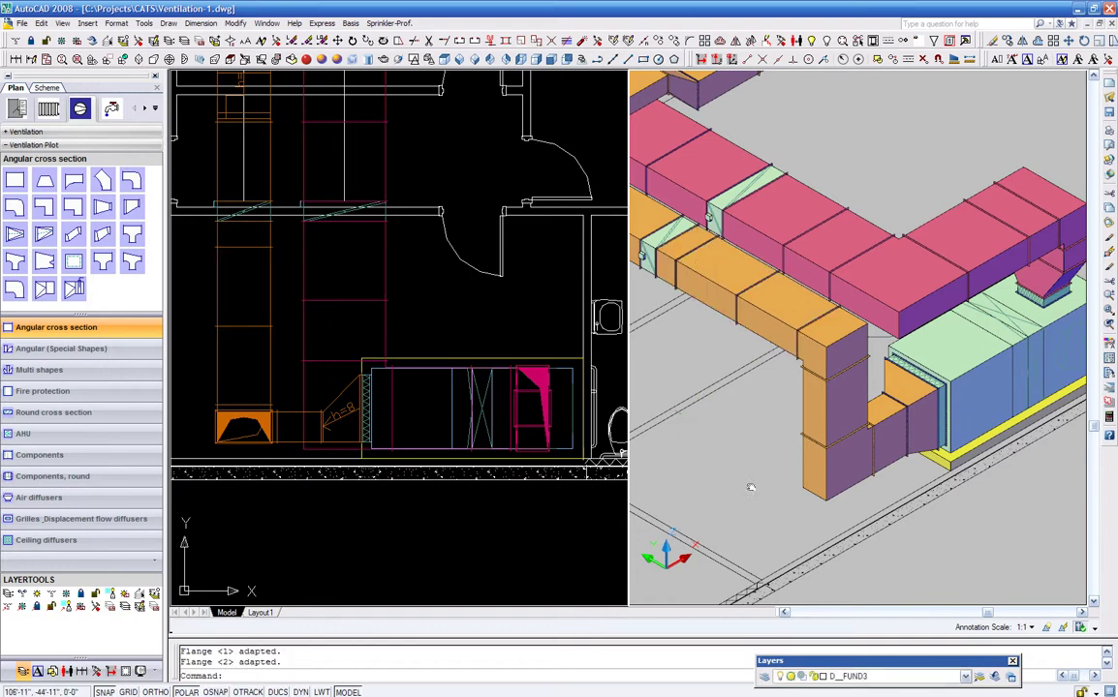
Step: Orbit the 3D model to examine the air handling unit and its supply and return duct connections from several sides
middle_drag(676, 439, 639, 463)
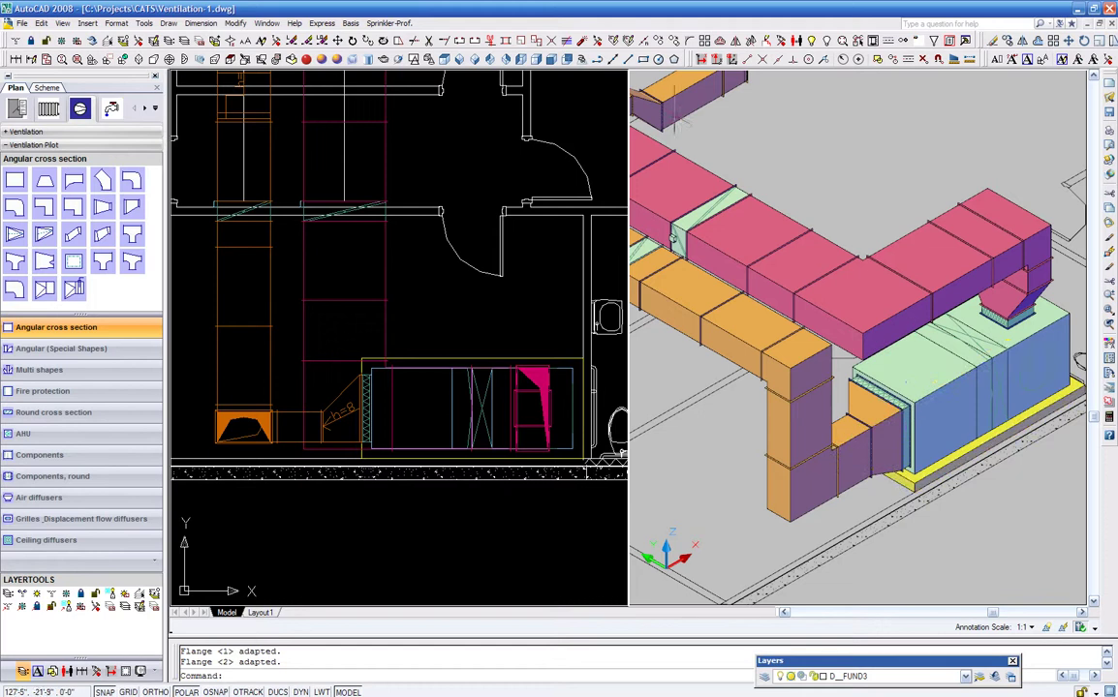
click(397, 60)
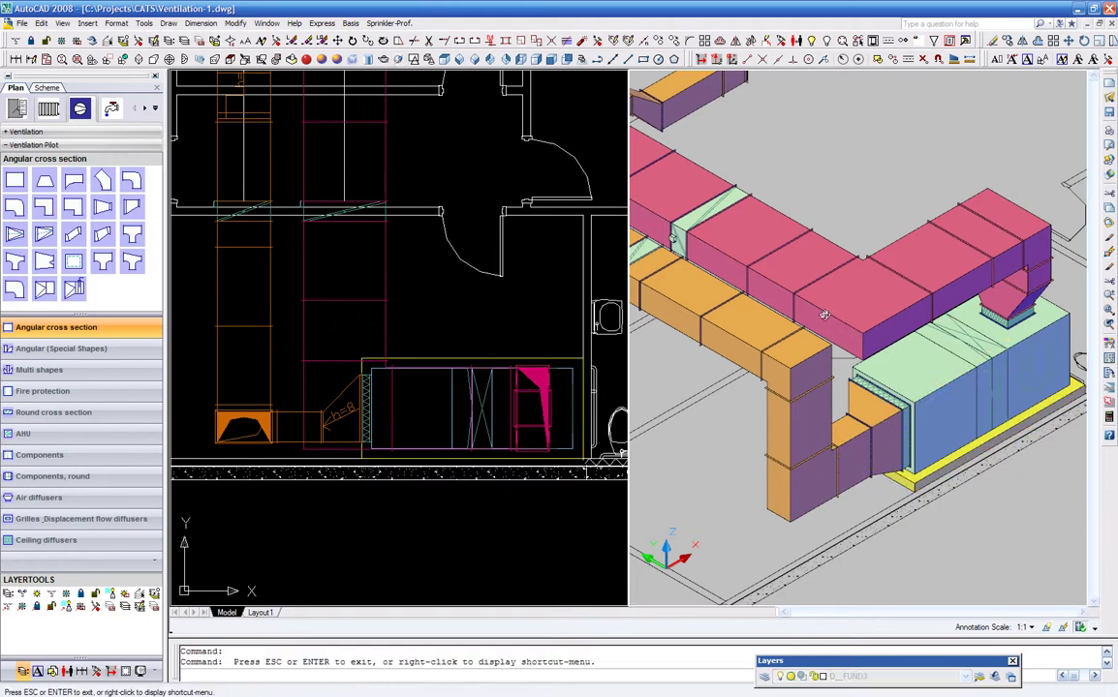
drag(794, 315, 781, 393)
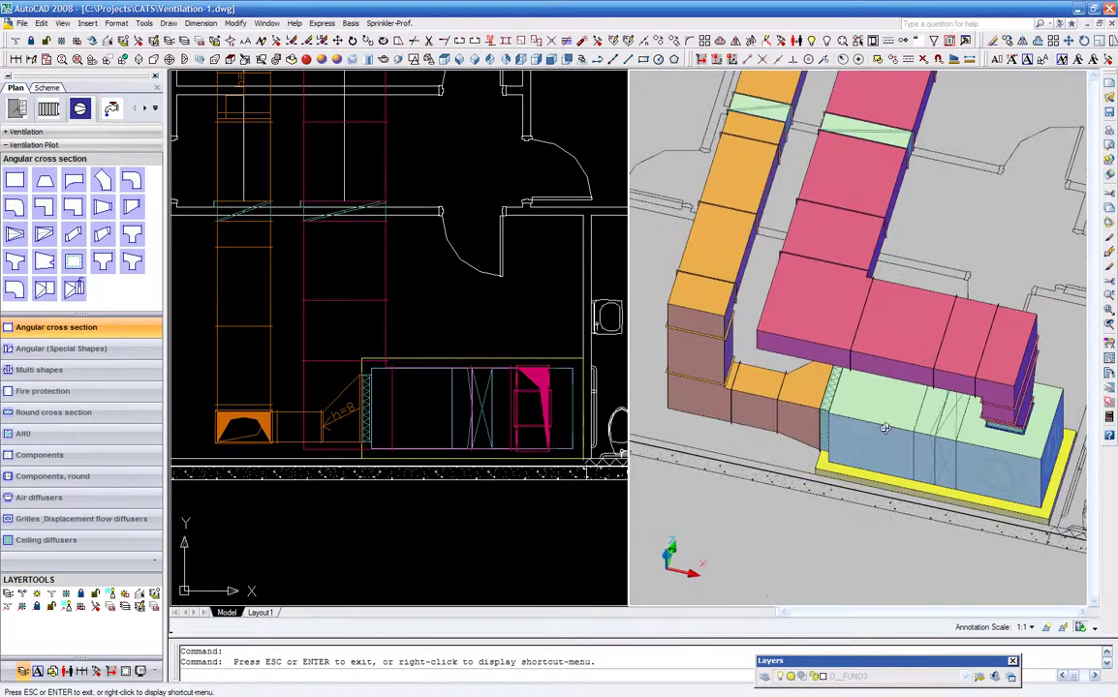
mouse_move(889, 428)
mouse_down()
mouse_move(846, 435)
mouse_move(858, 437)
mouse_up()
mouse_move(967, 398)
mouse_down()
mouse_move(874, 384)
mouse_move(864, 340)
mouse_move(910, 319)
mouse_move(830, 421)
mouse_move(835, 435)
mouse_move(867, 436)
mouse_move(849, 433)
mouse_move(875, 414)
mouse_up()
key(Escape)
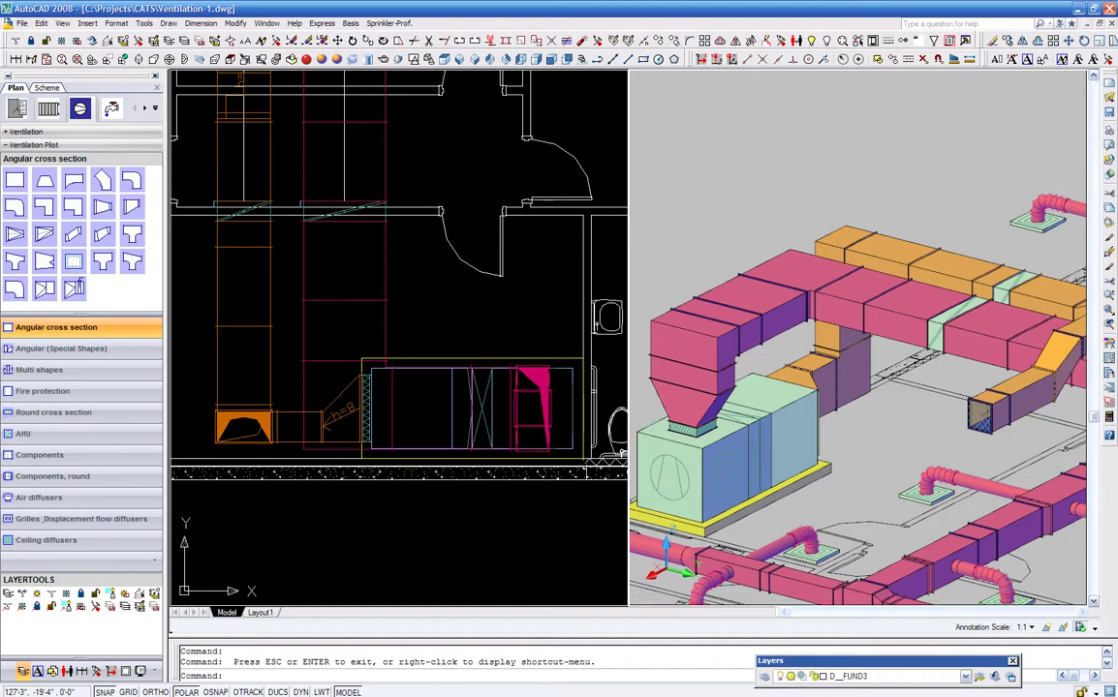